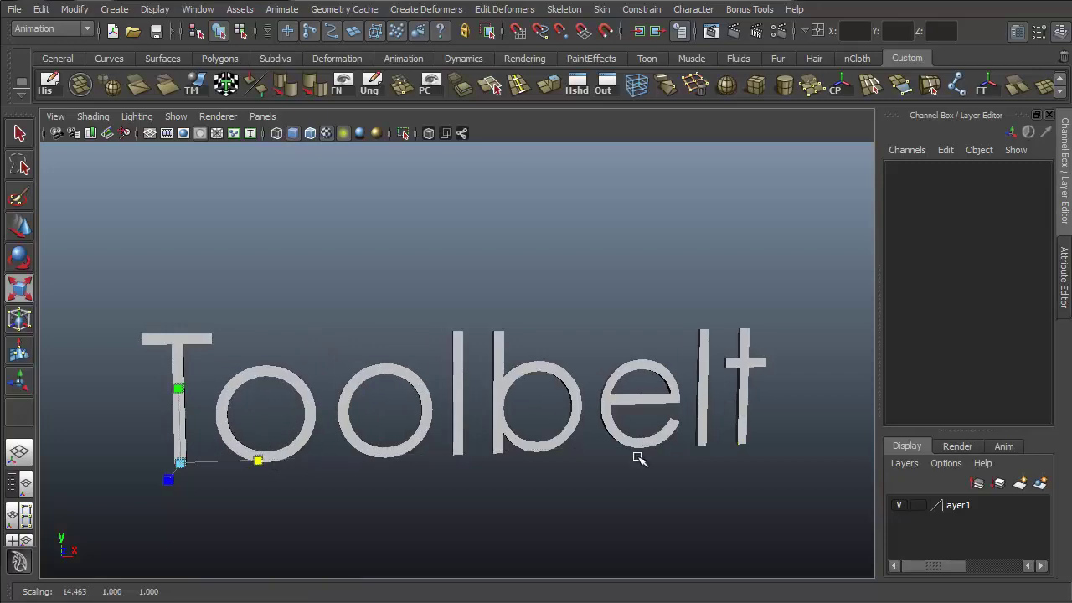
key(e)
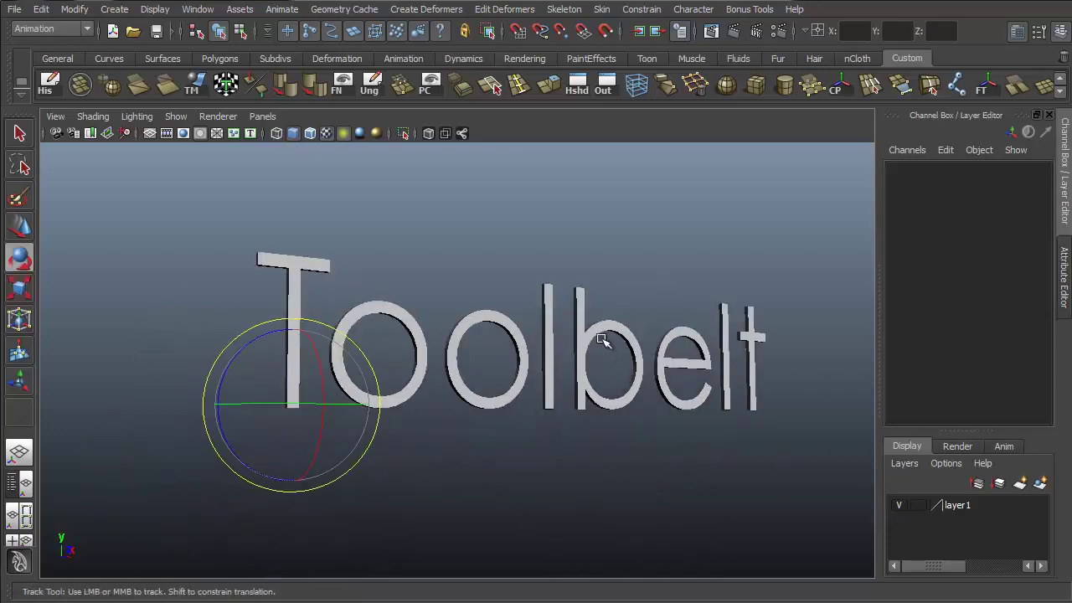
alt+drag(570, 388, 365, 314)
key(w)
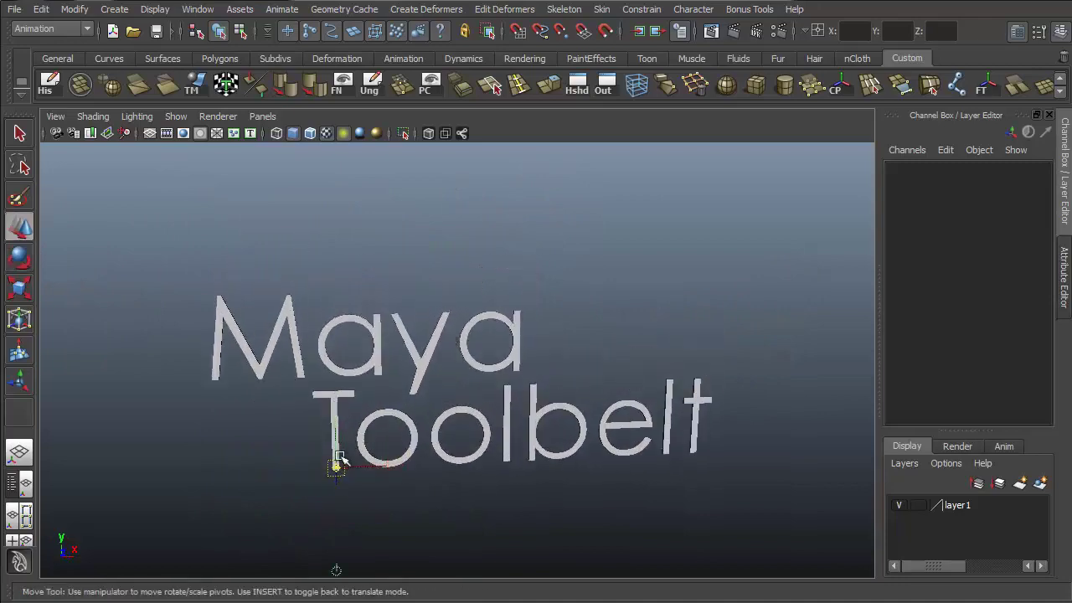
drag(254, 257, 708, 317)
key(q)
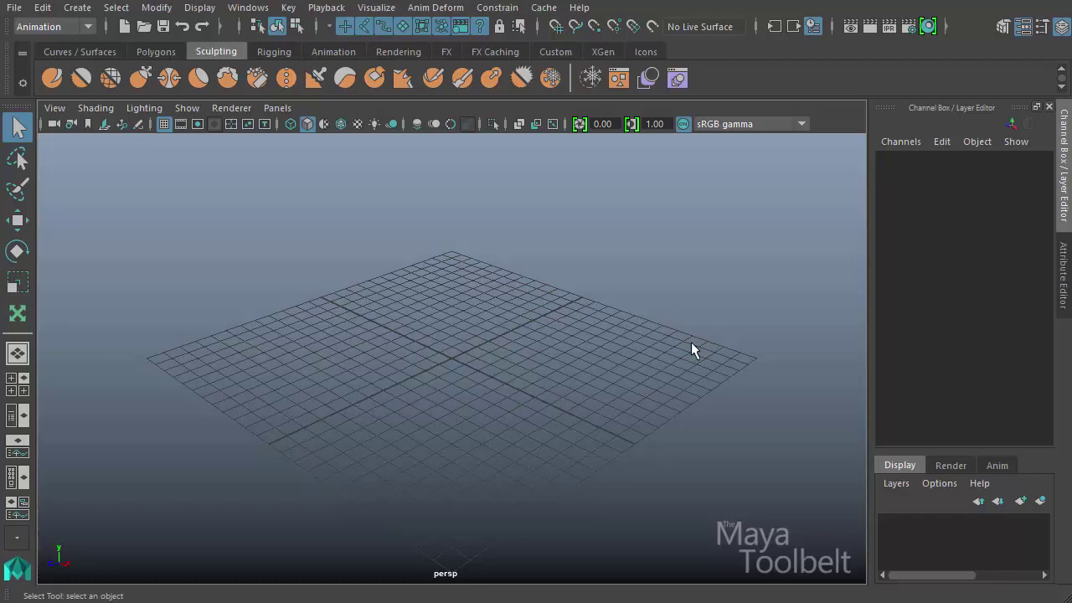
- Open the UV Editor, look up the Grab UV Tool among its tools, and close the editor
click(248, 8)
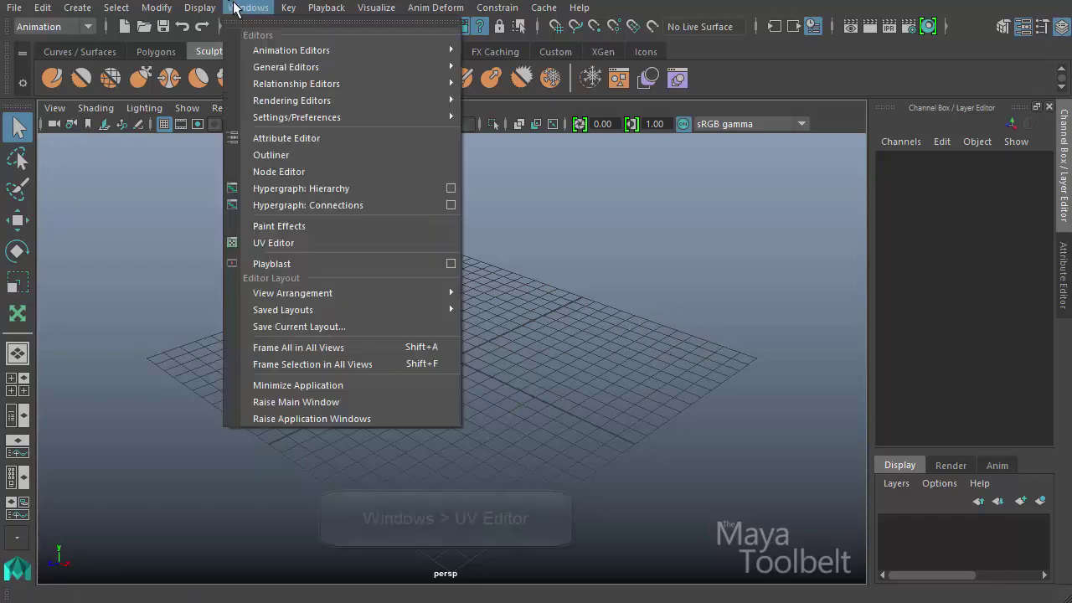
click(291, 243)
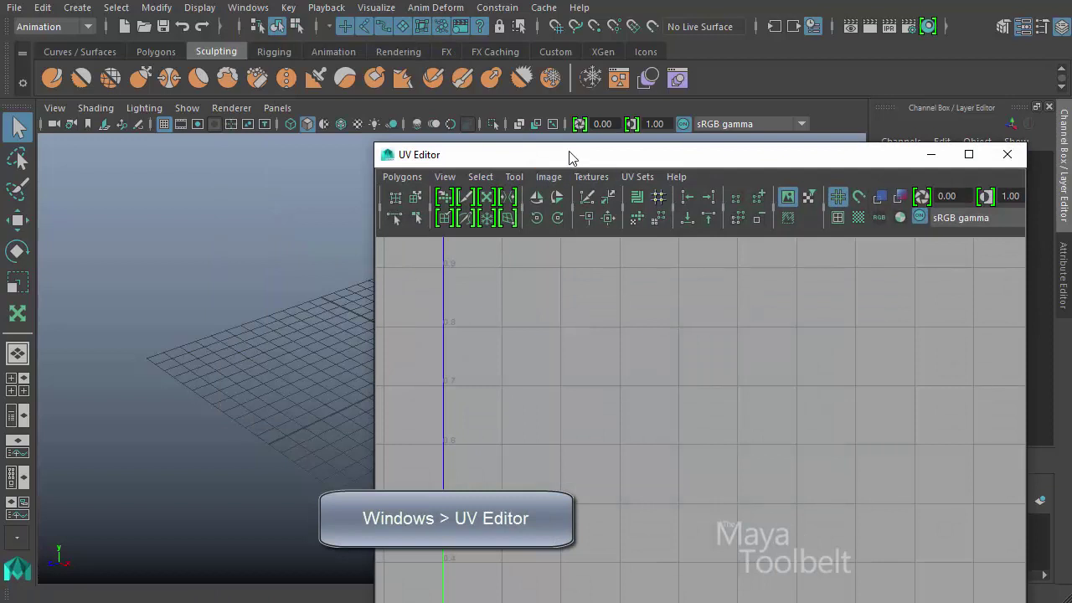
drag(570, 159, 320, 82)
click(257, 101)
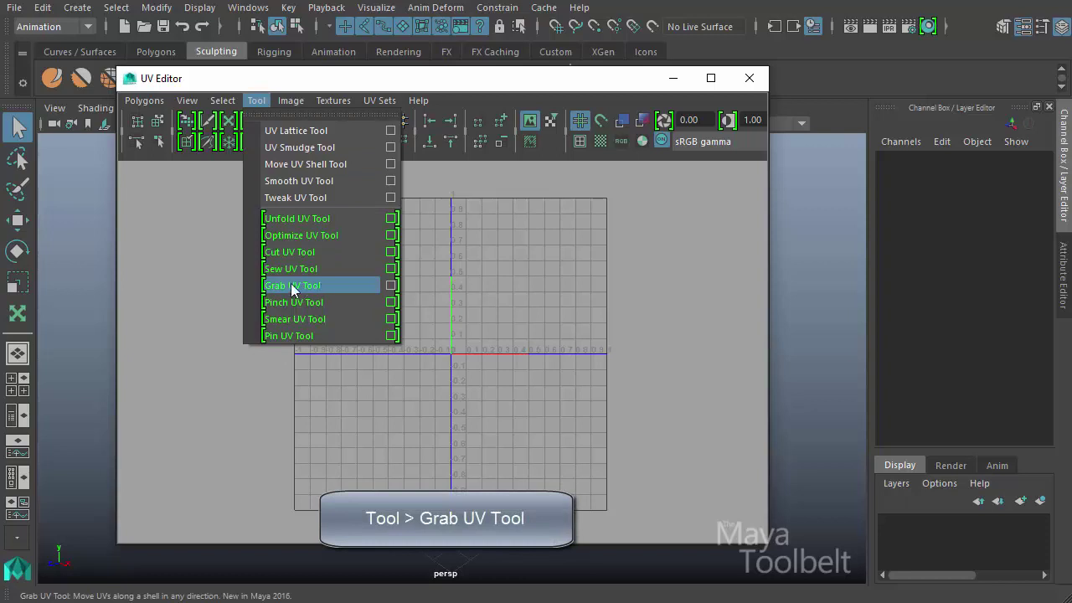
click(321, 285)
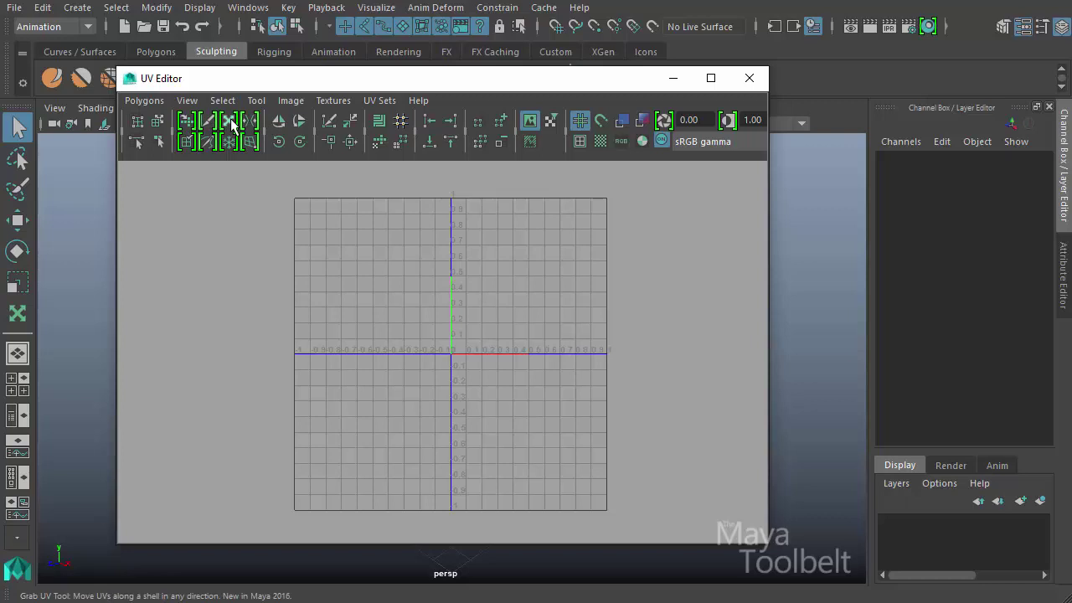
click(263, 101)
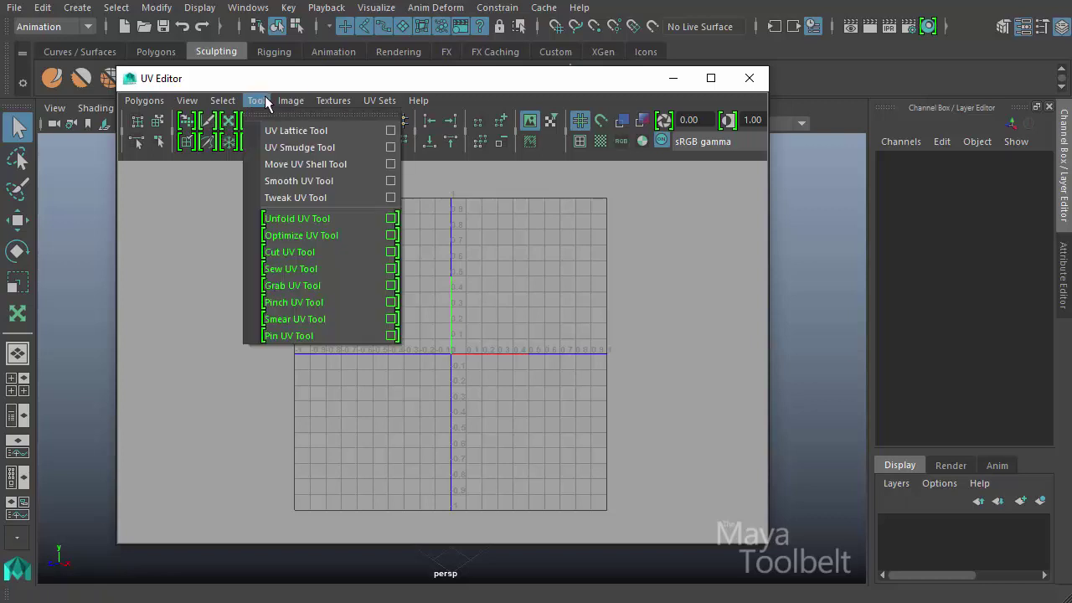
click(307, 91)
mouse_move(329, 80)
mouse_down()
mouse_move(418, 112)
mouse_move(330, 64)
mouse_move(342, 93)
mouse_up()
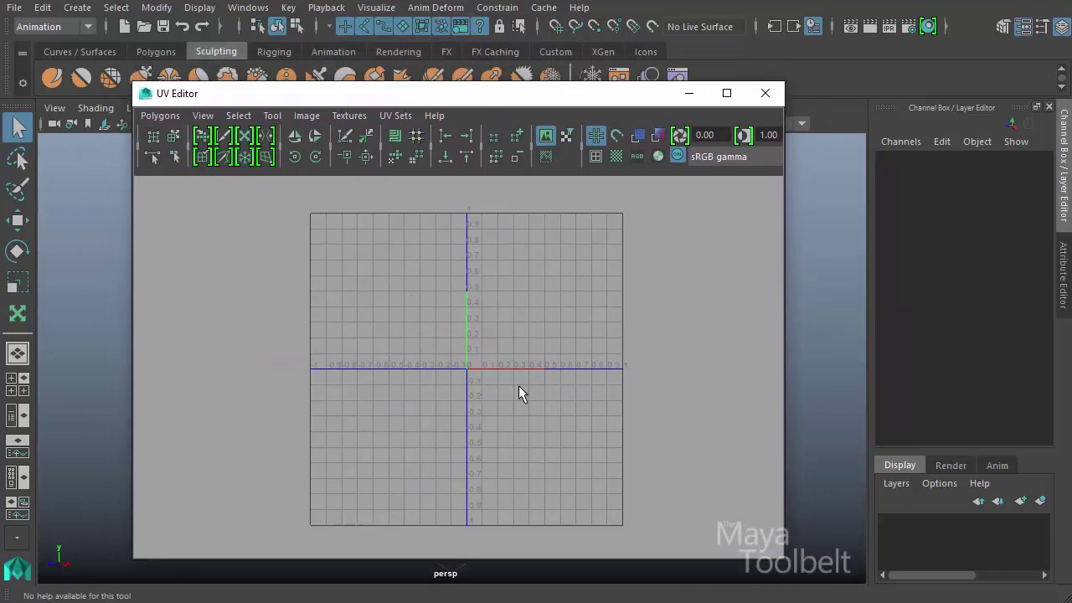
click(766, 93)
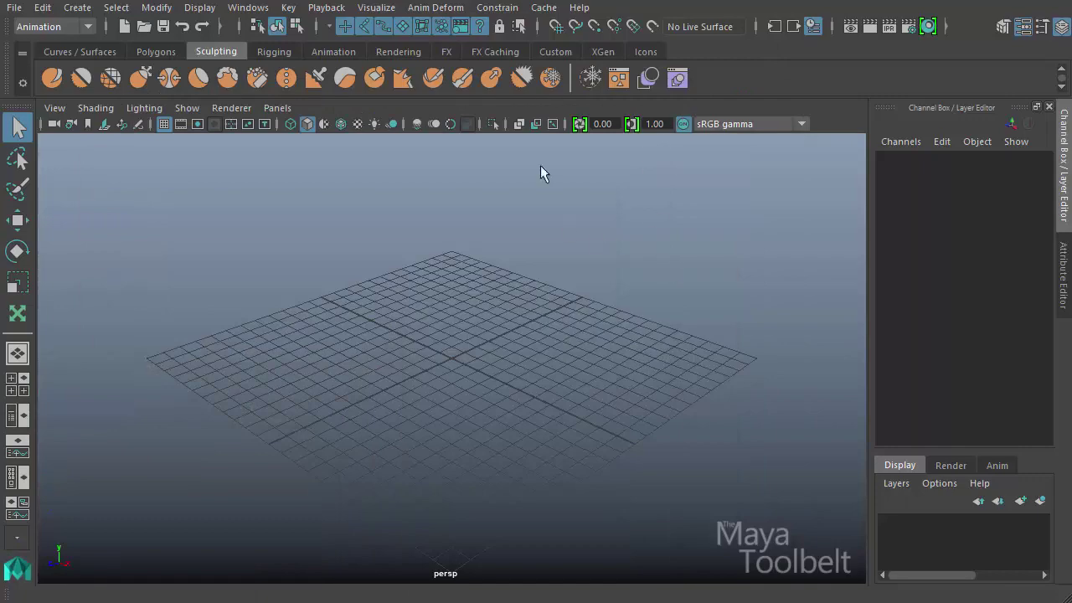
- Import the TreeStump.ma sculpting base mesh from the Props examples into the scene and close the Visor
click(619, 79)
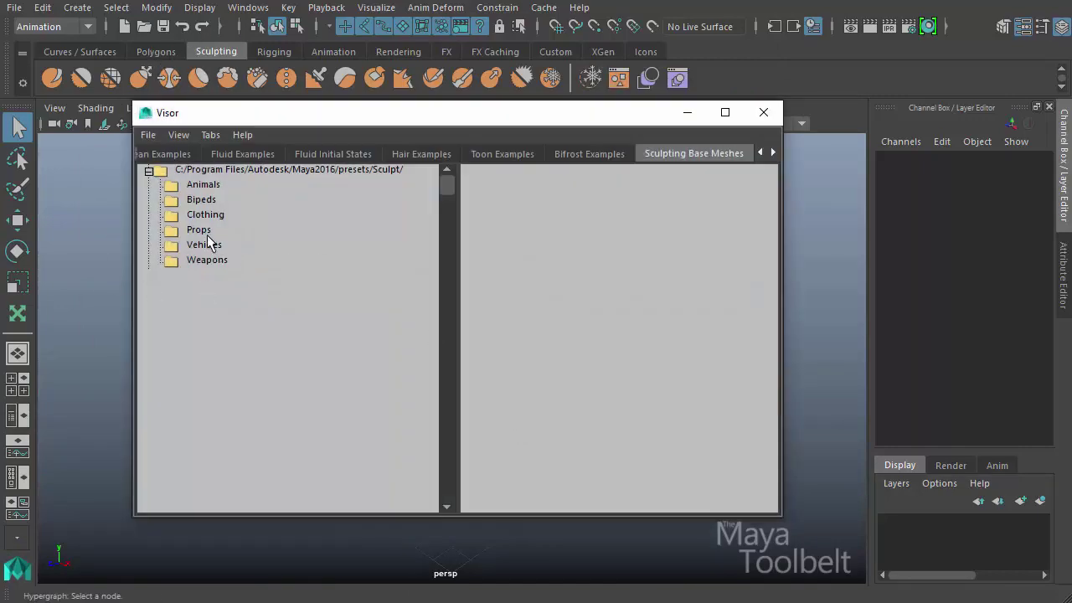
click(199, 230)
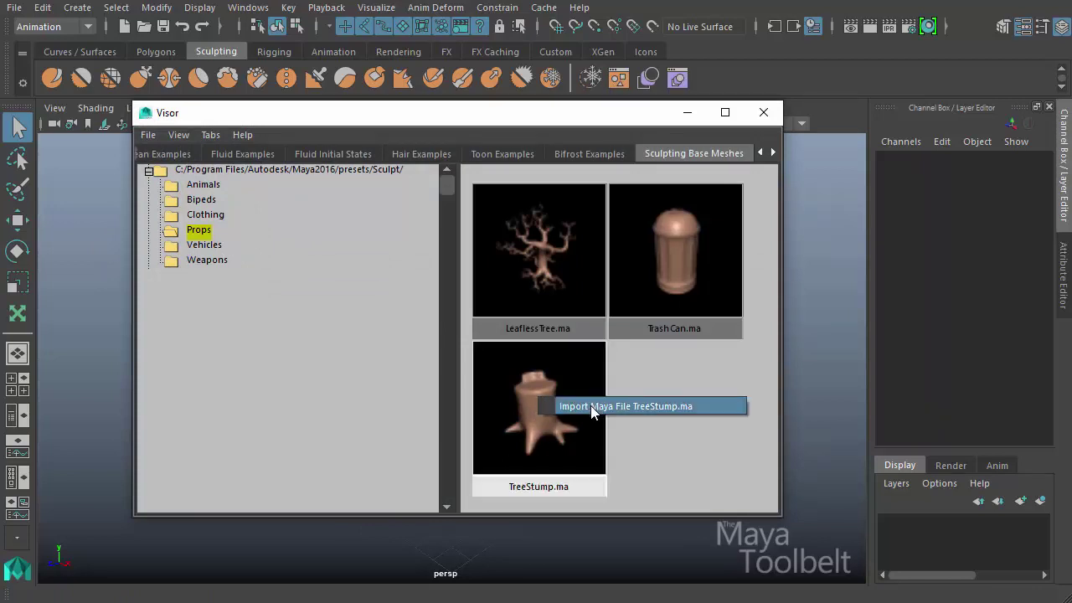
click(591, 406)
click(764, 112)
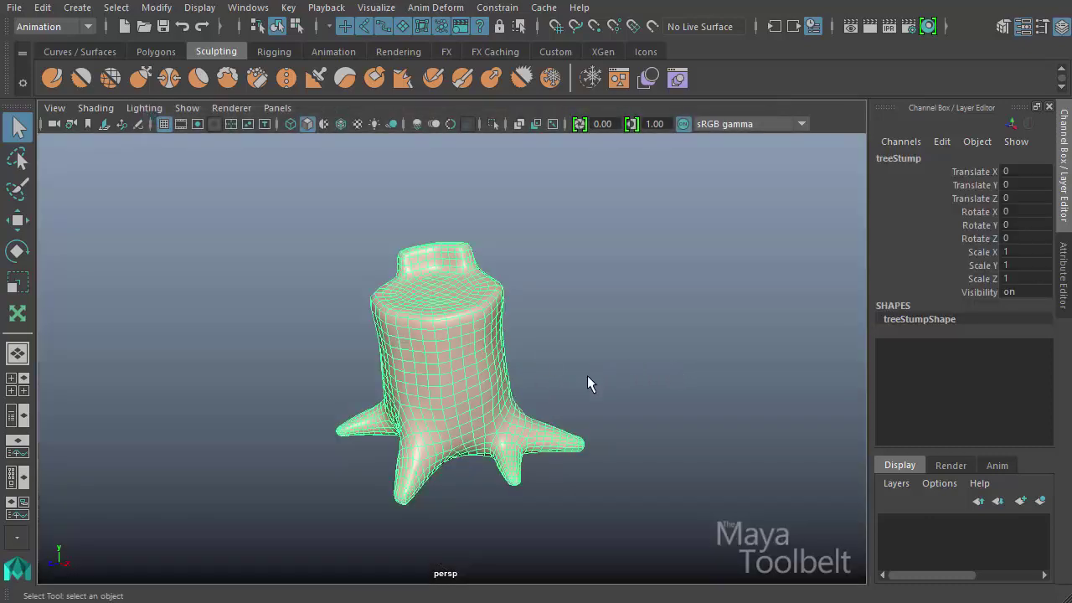
- Bring up the tree stump's UV shells in the UV Editor and turn off the background image display
alt+drag(587, 387, 486, 383)
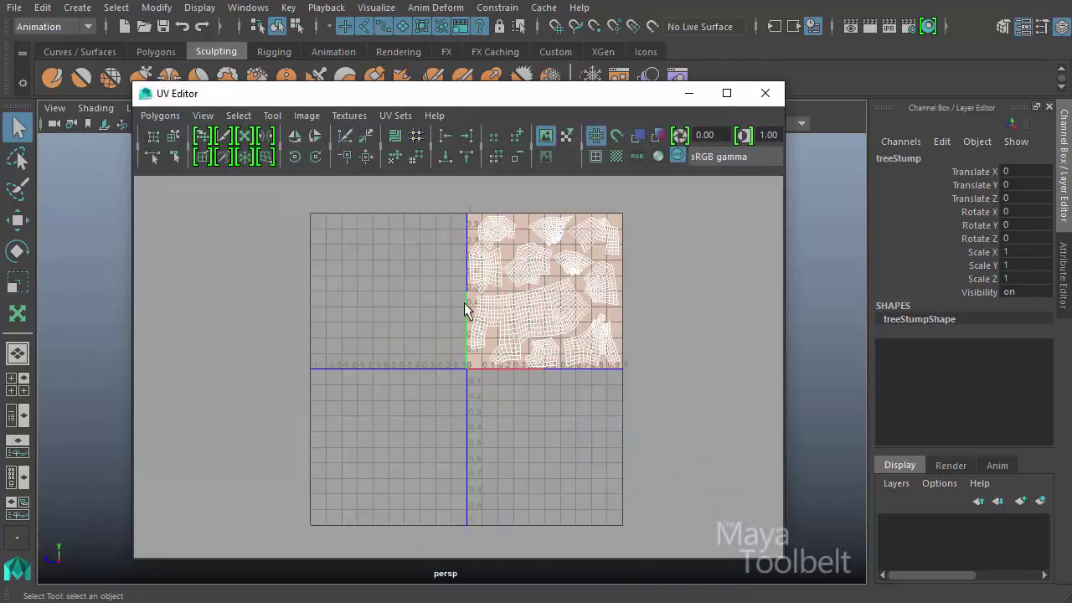
alt+middle_drag(467, 311, 346, 418)
alt+right_drag(347, 418, 796, 405)
alt+middle_drag(368, 452, 419, 385)
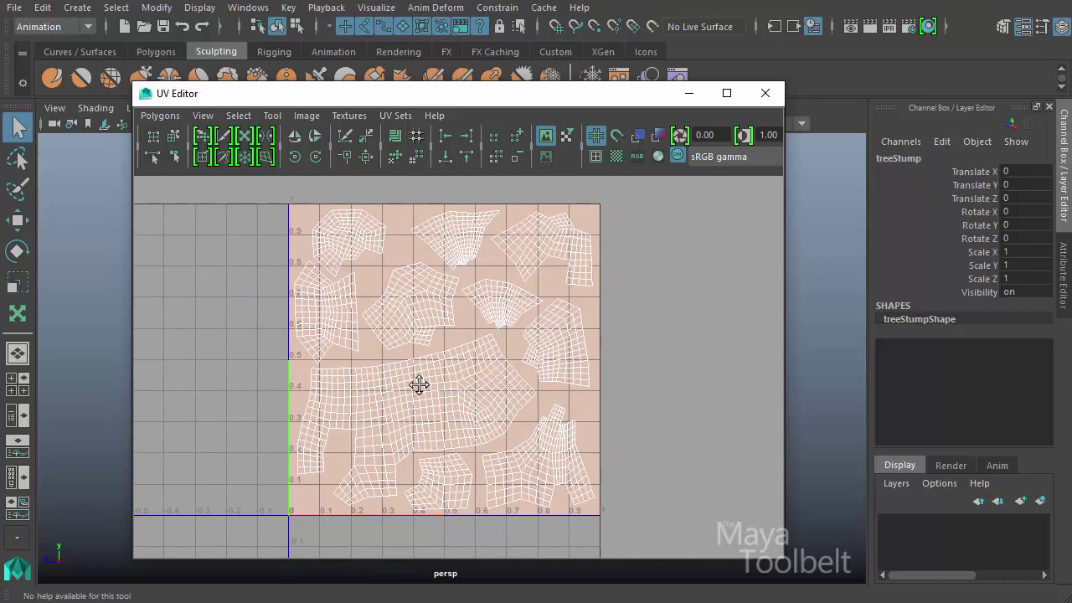
click(546, 134)
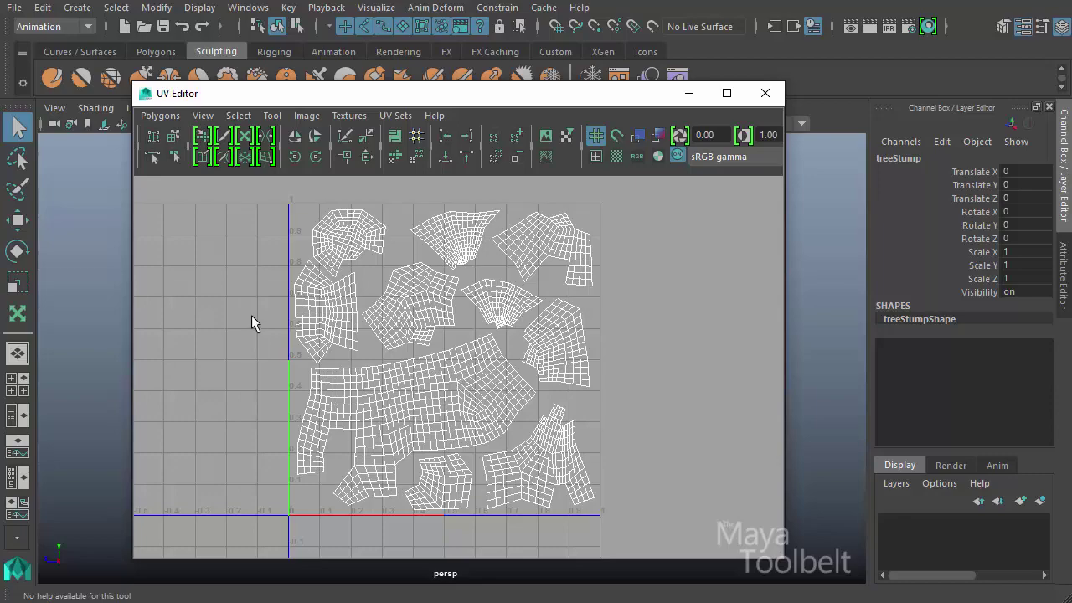
scroll(257, 302, up, 2)
scroll(522, 311, up, 3)
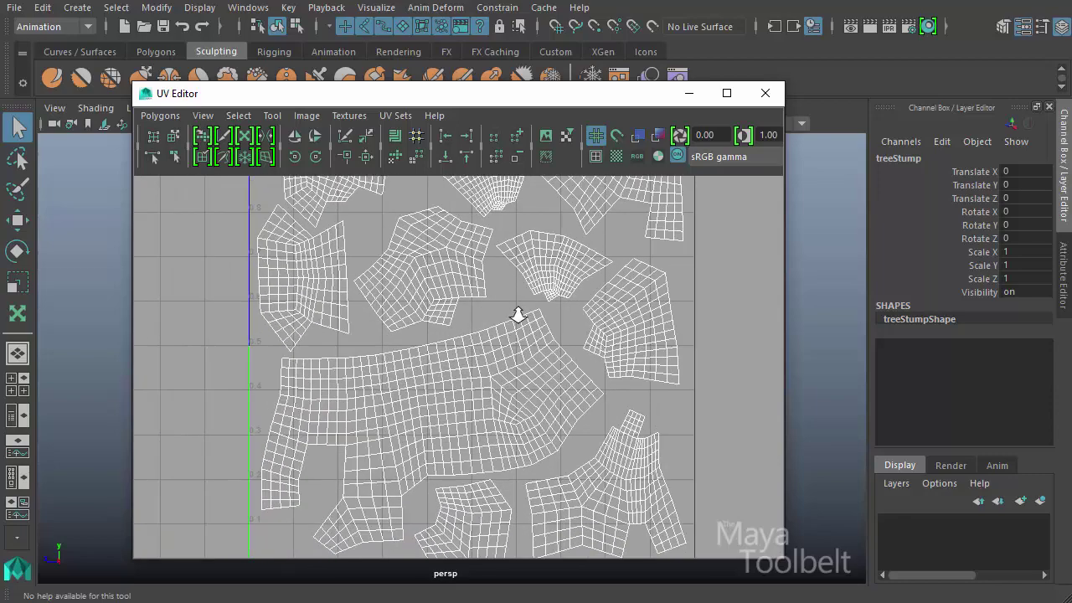
scroll(565, 419, up, 2)
scroll(590, 394, up, 3)
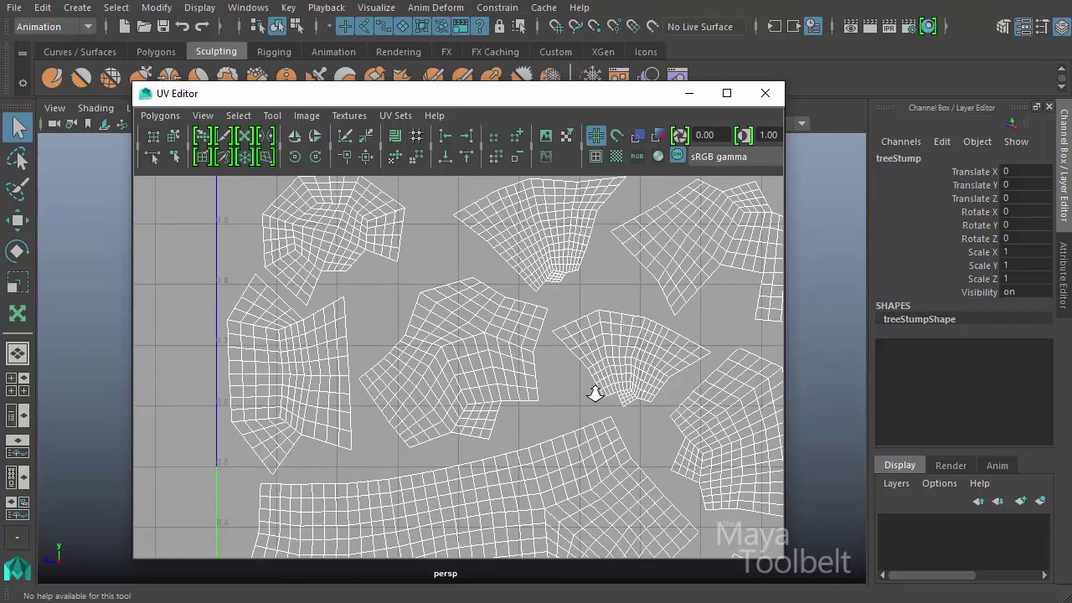
- Activate the Grab UV Tool with its settings shown, and arrange the UV Editor beside them
click(272, 116)
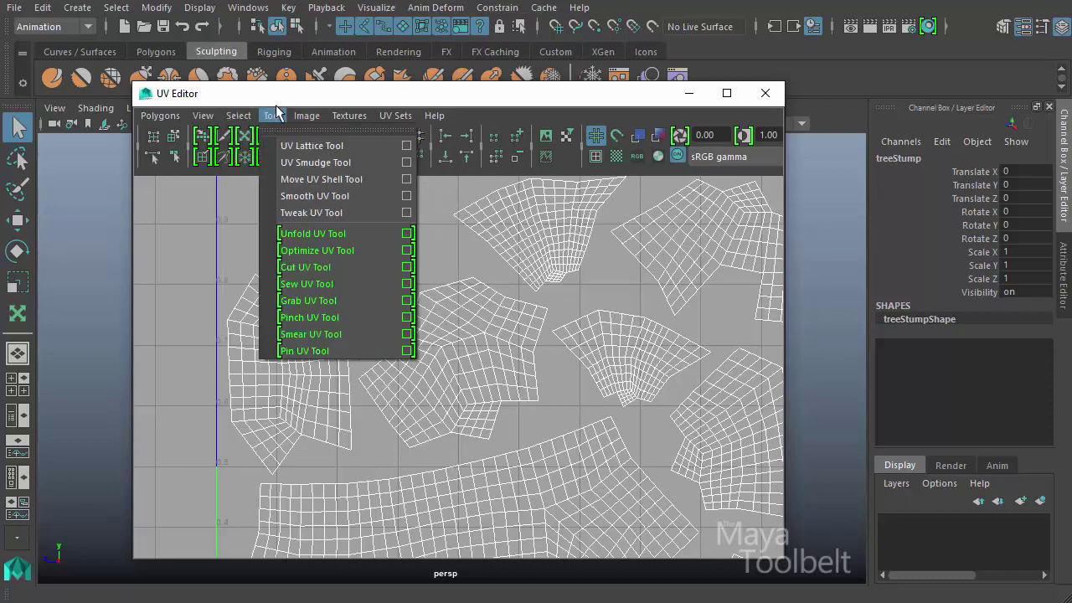
click(316, 300)
drag(231, 99, 503, 123)
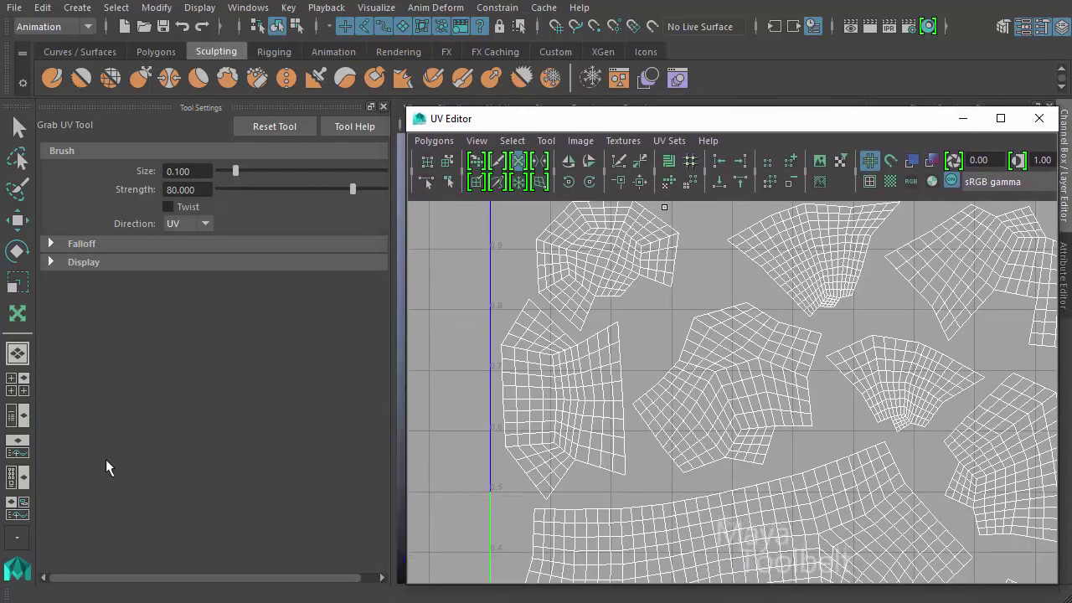
mouse_move(394, 149)
mouse_down()
mouse_move(355, 159)
mouse_move(394, 168)
mouse_move(384, 168)
mouse_up()
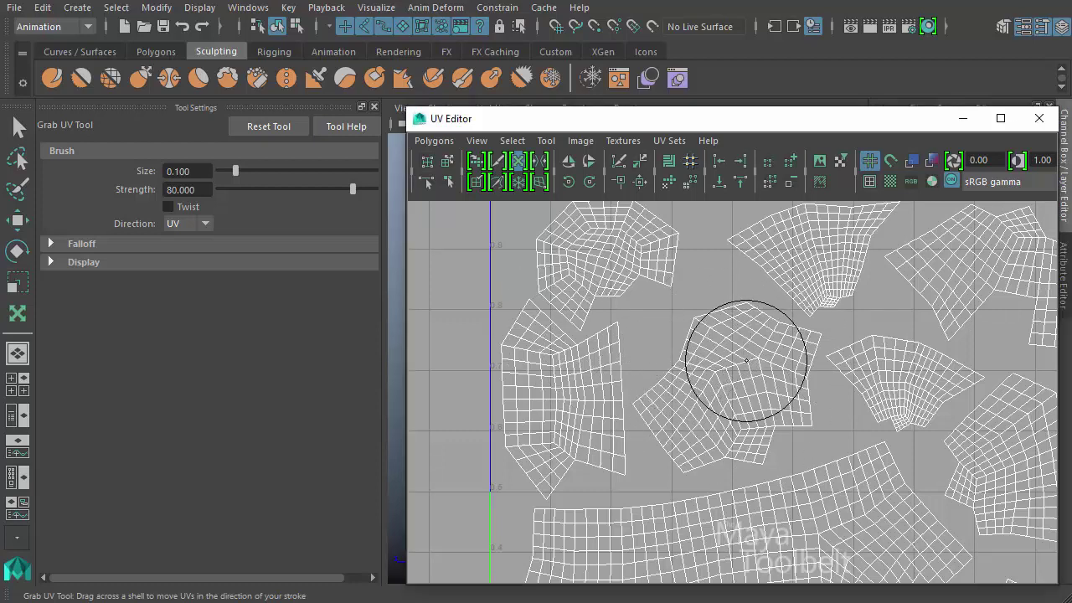
- Try Grab strokes inside the star-shaped central UV shell with brush size 0.100 and strength 80, and undo the distortion
mouse_move(731, 355)
mouse_down()
mouse_move(754, 371)
mouse_move(699, 394)
mouse_move(725, 371)
mouse_move(723, 352)
mouse_move(743, 362)
mouse_move(721, 377)
mouse_move(729, 347)
mouse_move(749, 369)
mouse_move(623, 408)
mouse_move(832, 328)
mouse_move(651, 304)
mouse_move(843, 445)
mouse_move(663, 354)
mouse_move(789, 407)
mouse_move(900, 328)
mouse_move(778, 436)
mouse_move(790, 402)
mouse_move(730, 371)
mouse_move(755, 365)
mouse_up()
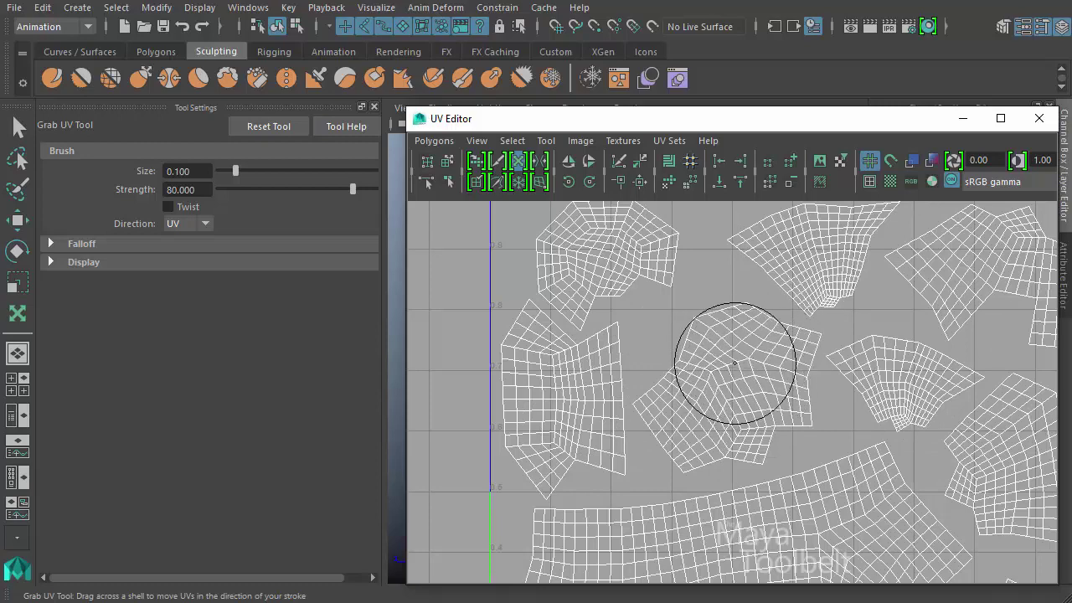
mouse_move(726, 359)
mouse_down()
mouse_move(1060, 313)
mouse_move(598, 486)
mouse_move(711, 352)
mouse_move(922, 412)
mouse_move(853, 375)
mouse_move(708, 357)
mouse_move(725, 324)
mouse_move(740, 354)
mouse_move(665, 362)
mouse_move(856, 318)
mouse_move(709, 428)
mouse_move(715, 378)
mouse_up()
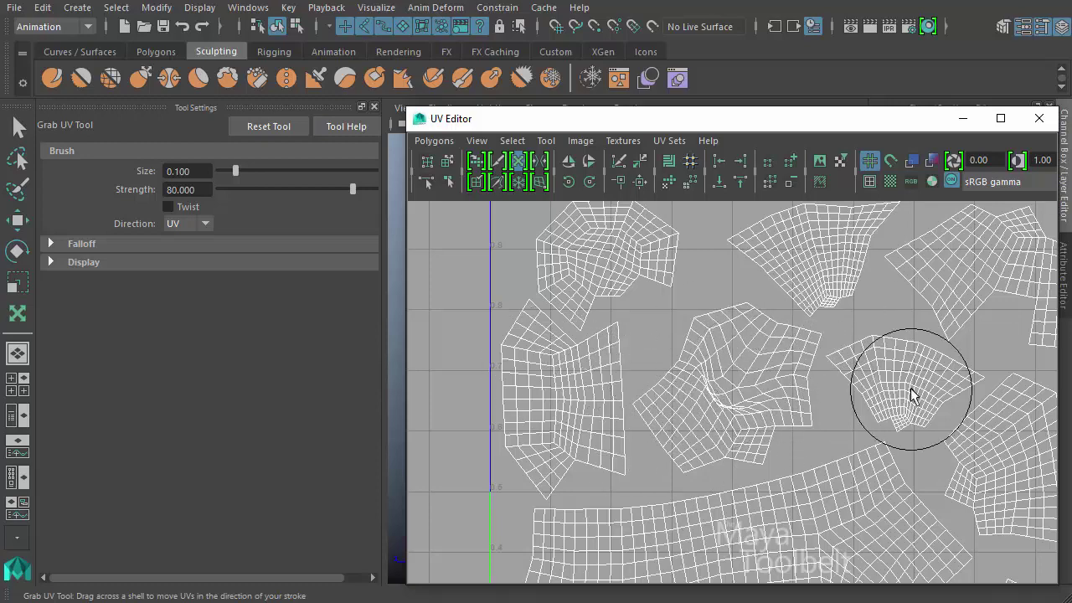
key(ctrl+z)
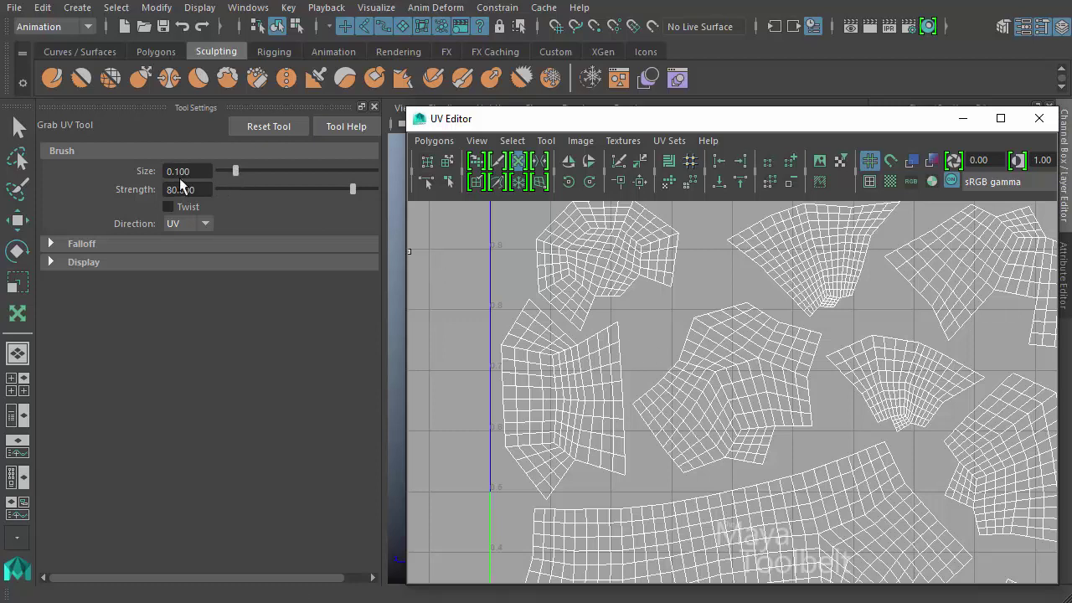
- Try Grab brush sizes of 0.036 and 0.472 over the UV shells and reset the tool settings
mouse_move(239, 167)
mouse_down()
mouse_move(259, 172)
mouse_move(228, 178)
mouse_up()
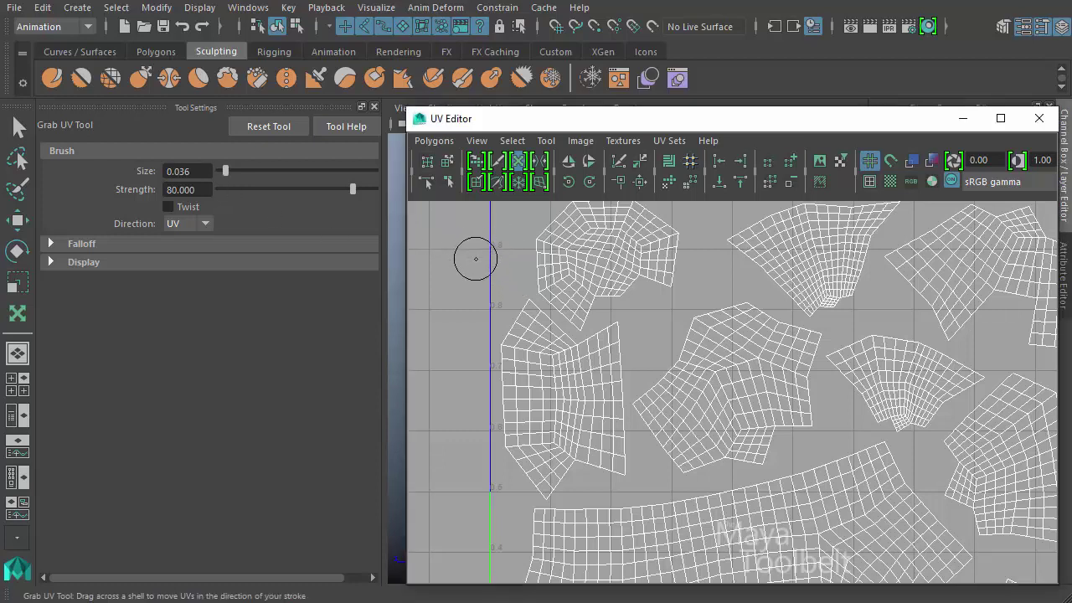
mouse_move(545, 275)
mouse_down()
mouse_move(701, 239)
mouse_move(474, 301)
mouse_move(582, 259)
mouse_move(545, 276)
mouse_up()
drag(226, 170, 297, 169)
mouse_move(756, 336)
mouse_down()
mouse_move(567, 365)
mouse_move(737, 373)
mouse_move(802, 356)
mouse_move(788, 349)
mouse_up()
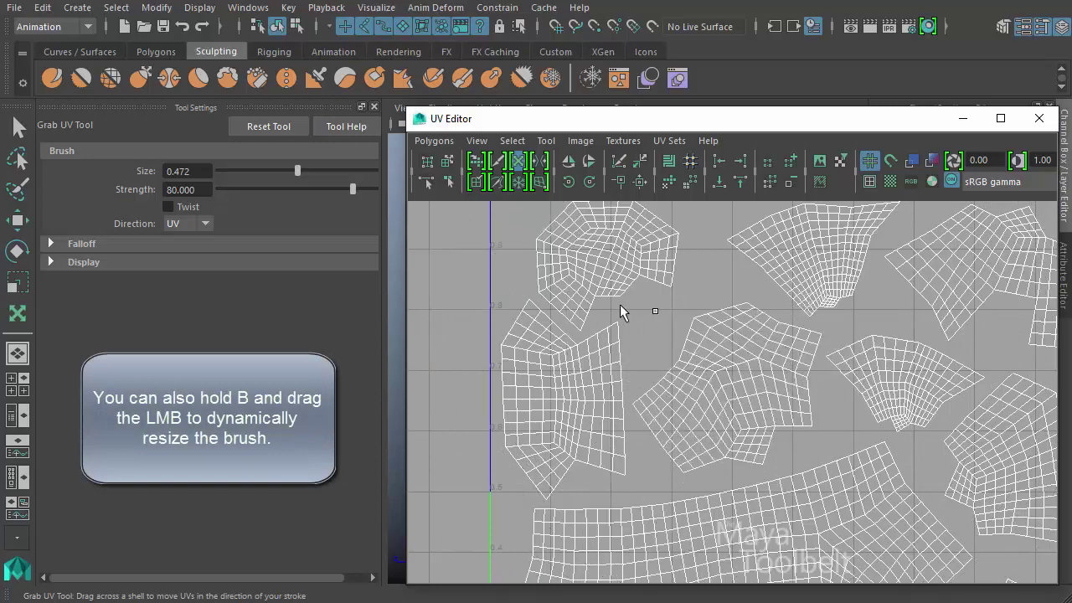
click(274, 123)
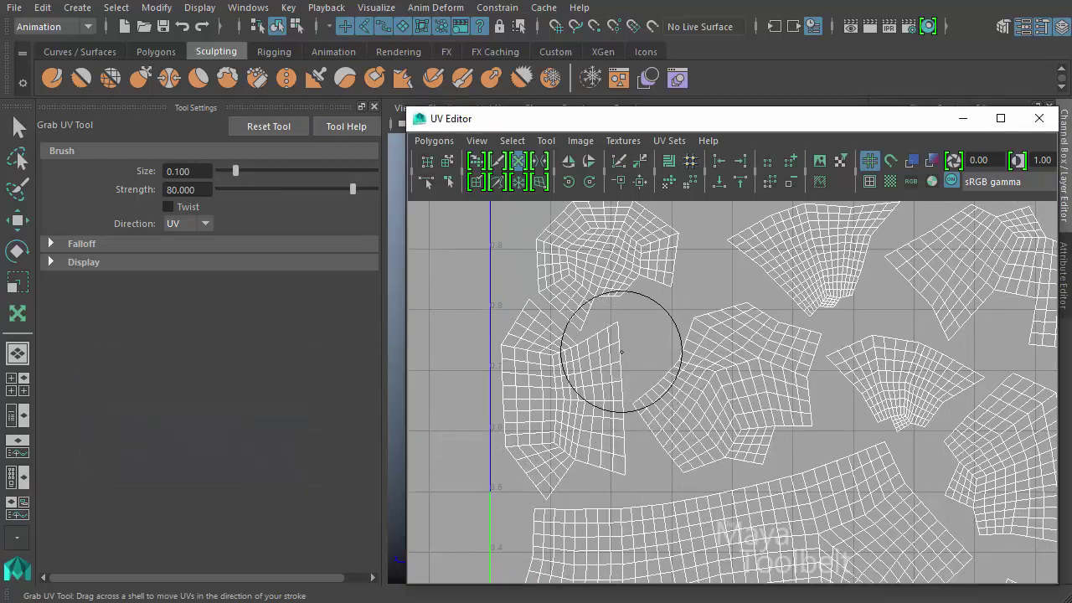
- Try more Grab strokes on the central UV shell and its edge at the default size and strength, and undo them
mouse_move(639, 311)
mouse_down()
mouse_move(694, 311)
mouse_move(685, 312)
mouse_up()
key(ctrl+z)
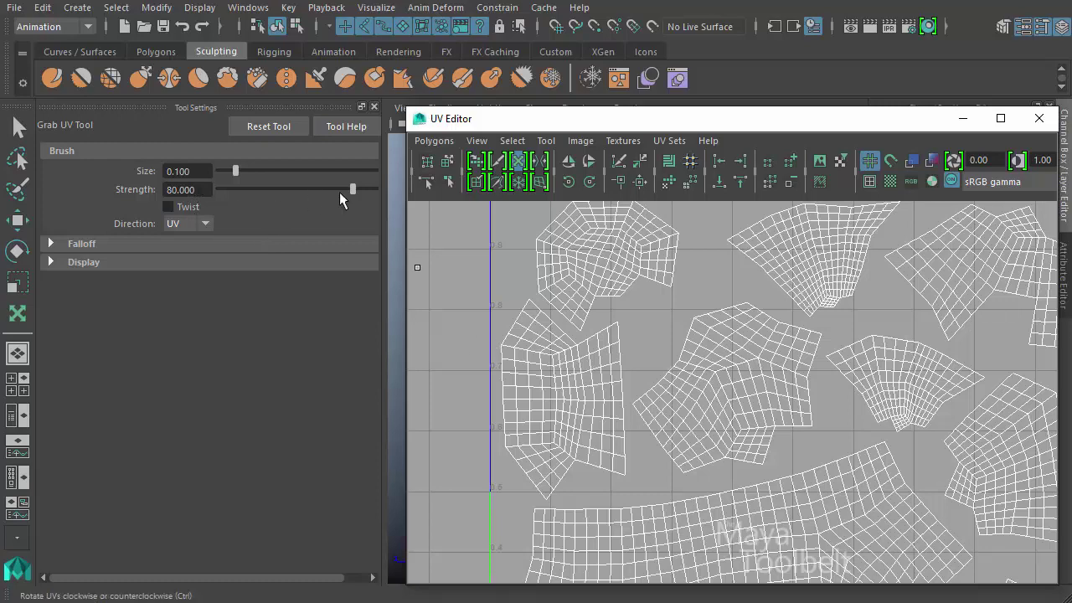
drag(737, 388, 473, 390)
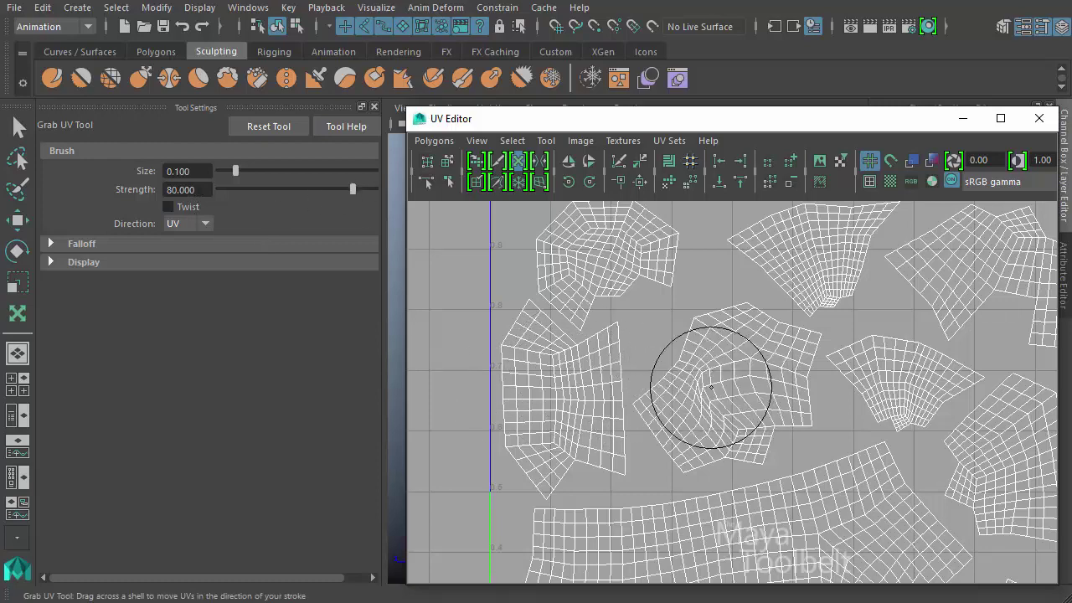
mouse_move(752, 376)
mouse_down()
mouse_move(757, 390)
mouse_move(705, 376)
mouse_up()
key(ctrl+z)
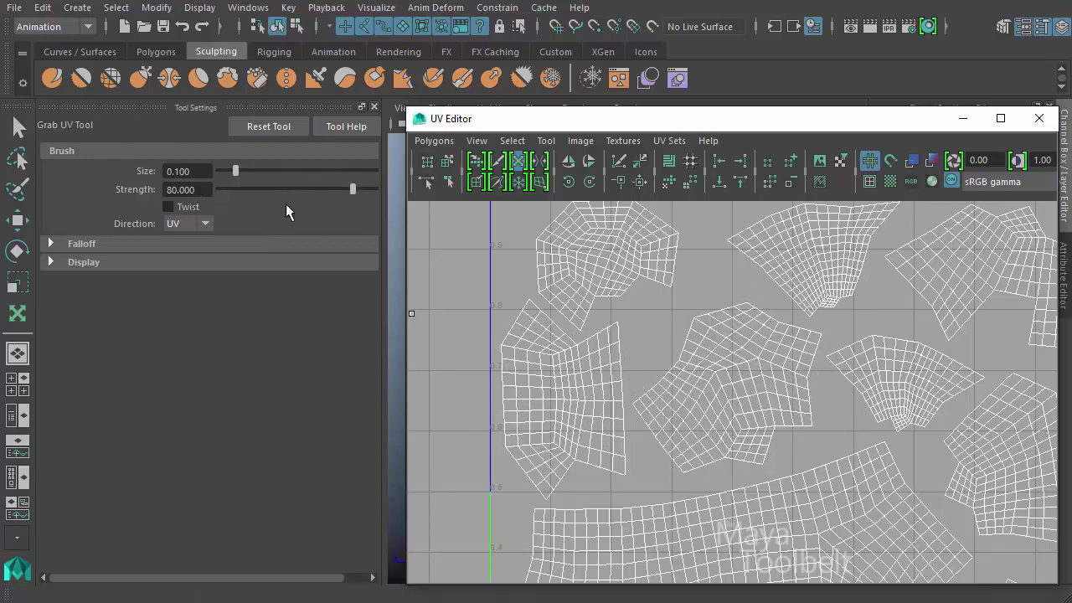
- Compare Grab strokes at a low and a high brush strength on the UV shells, undo them, and reset the tool
drag(357, 186, 248, 203)
mouse_move(731, 375)
mouse_down()
mouse_move(675, 402)
mouse_move(595, 363)
mouse_move(857, 306)
mouse_move(544, 368)
mouse_move(751, 394)
mouse_move(594, 354)
mouse_move(694, 359)
mouse_up()
mouse_move(520, 341)
mouse_down()
mouse_move(683, 359)
mouse_move(455, 384)
mouse_move(644, 376)
mouse_move(569, 371)
mouse_move(594, 376)
mouse_move(580, 394)
mouse_up()
key(ctrl+z)
key(ctrl+z)
drag(250, 189, 406, 213)
mouse_move(702, 393)
mouse_down()
mouse_move(715, 387)
mouse_move(592, 337)
mouse_move(922, 336)
mouse_move(734, 354)
mouse_move(701, 383)
mouse_move(656, 397)
mouse_move(694, 419)
mouse_move(790, 335)
mouse_move(661, 283)
mouse_move(580, 350)
mouse_move(701, 443)
mouse_move(850, 388)
mouse_move(819, 383)
mouse_move(827, 346)
mouse_up()
key(ctrl+z)
click(269, 127)
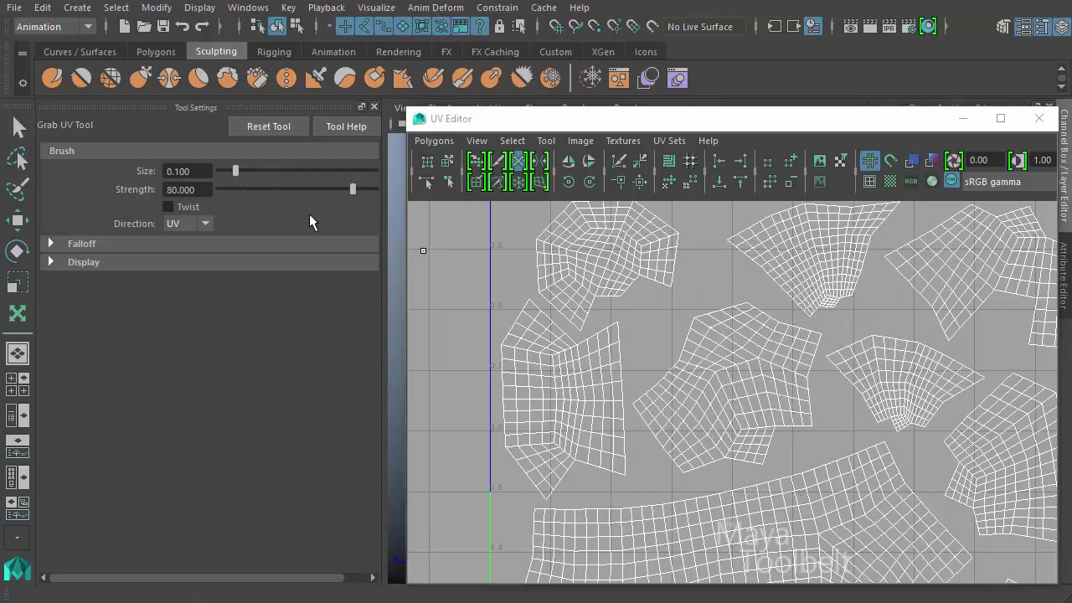
- Try pulling the central shell's UVs with the default Grab brush, undo the strokes, and reset the tool
mouse_move(715, 377)
mouse_down()
mouse_move(381, 392)
mouse_move(783, 382)
mouse_move(1000, 330)
mouse_move(981, 359)
mouse_move(898, 342)
mouse_move(922, 354)
mouse_move(890, 359)
mouse_move(897, 335)
mouse_move(946, 371)
mouse_move(401, 371)
mouse_move(862, 335)
mouse_move(900, 425)
mouse_up()
key(ctrl+z)
key(ctrl+z)
key(ctrl+z)
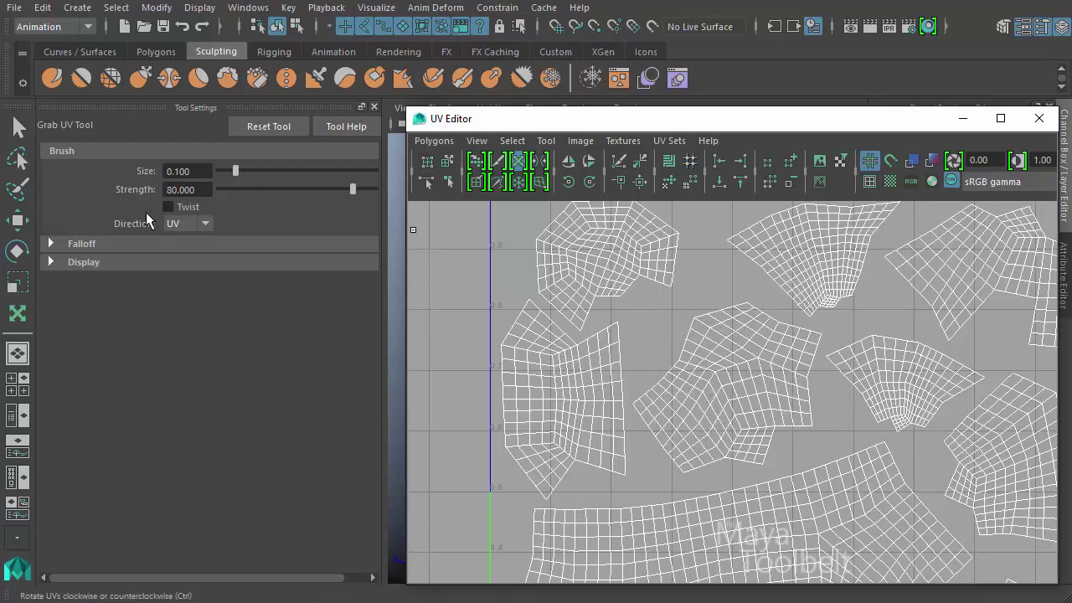
click(288, 122)
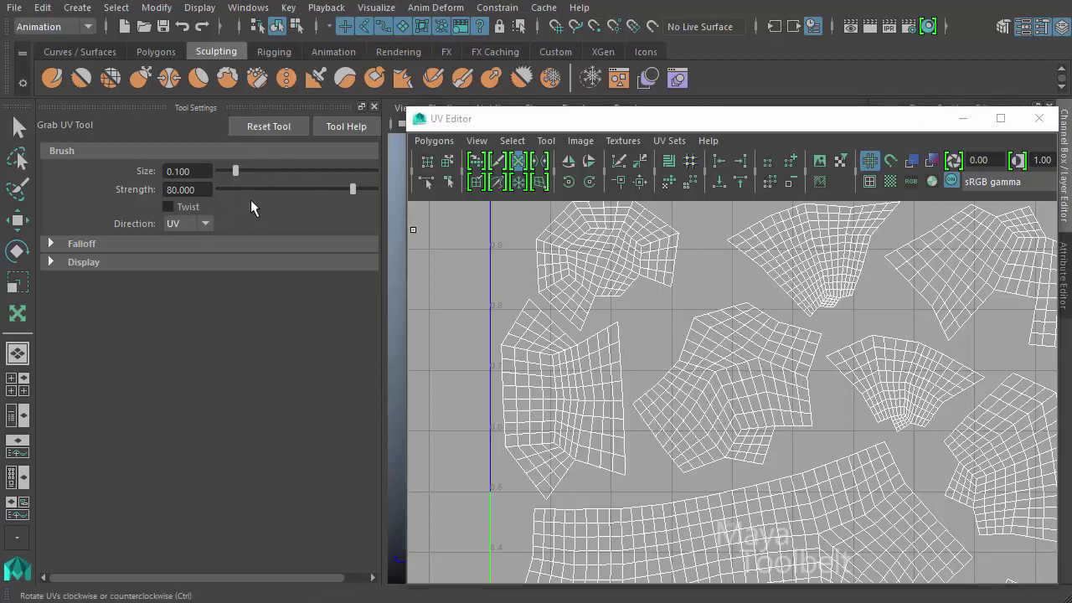
- Set the Grab brush strength to 57.360, test a stroke on the central UV shell, and undo that stroke
drag(310, 196, 312, 196)
mouse_move(725, 395)
mouse_down()
mouse_move(706, 382)
mouse_move(795, 396)
mouse_move(763, 389)
mouse_up()
key(ctrl+z)
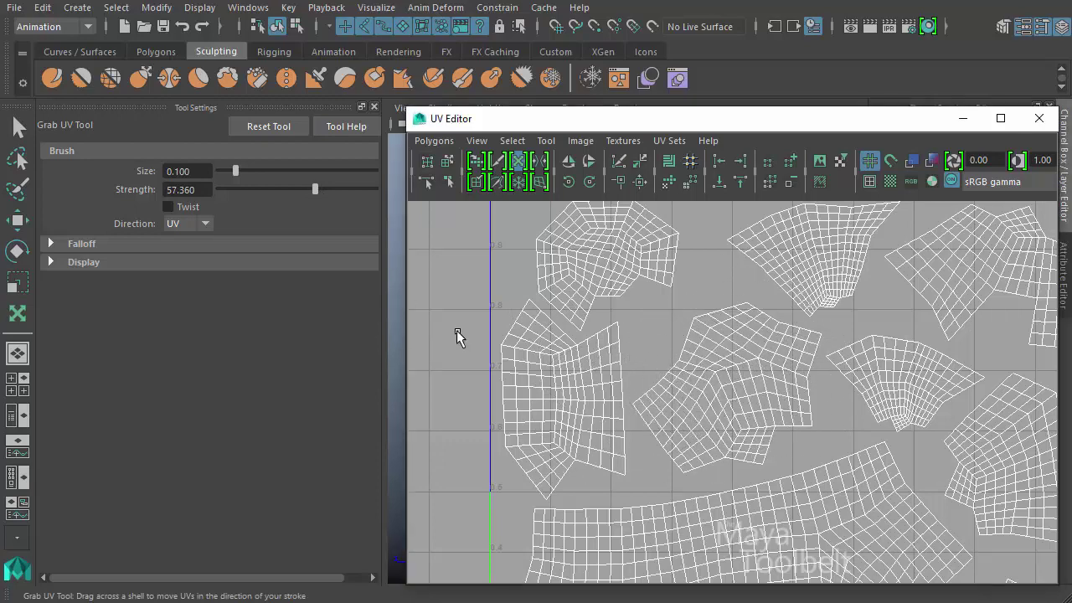
- Try Grab strokes on the UV shells with Twist on, compare a stroke with Twist off, and undo the strokes
click(169, 206)
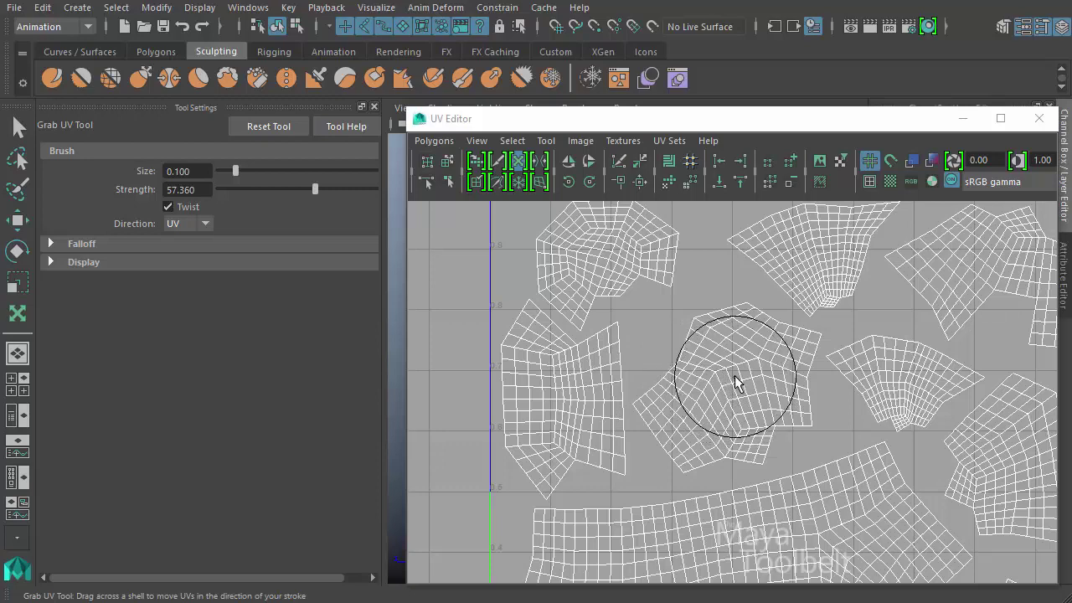
mouse_move(734, 376)
mouse_down()
mouse_move(725, 364)
mouse_move(773, 376)
mouse_move(797, 400)
mouse_move(913, 408)
mouse_move(462, 424)
mouse_move(1007, 426)
mouse_move(456, 423)
mouse_move(1000, 419)
mouse_move(594, 436)
mouse_move(695, 251)
mouse_move(655, 532)
mouse_move(491, 494)
mouse_move(940, 457)
mouse_move(790, 498)
mouse_move(506, 491)
mouse_up()
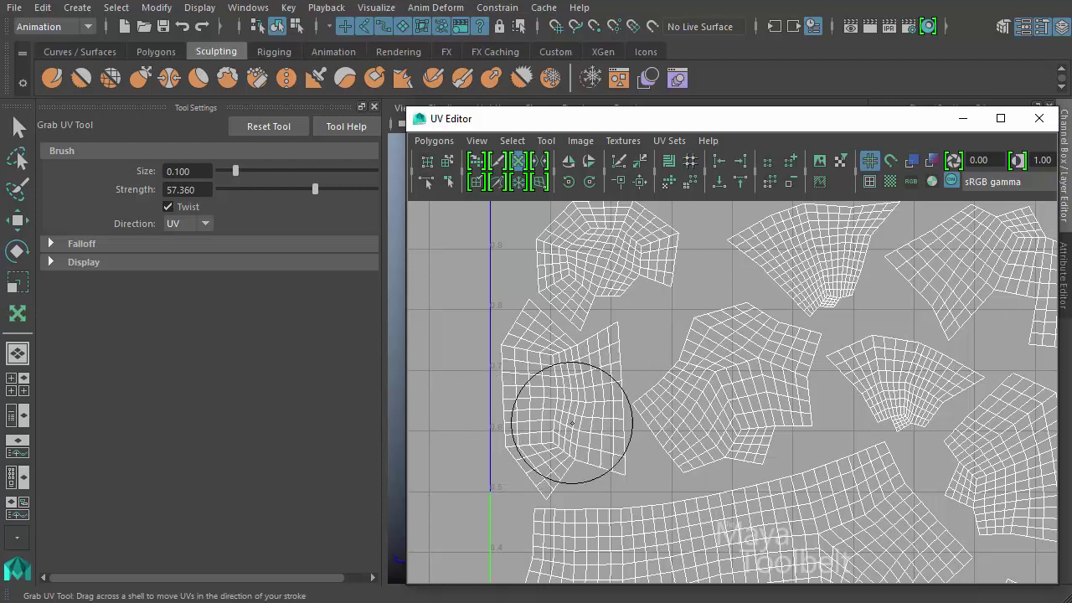
click(168, 207)
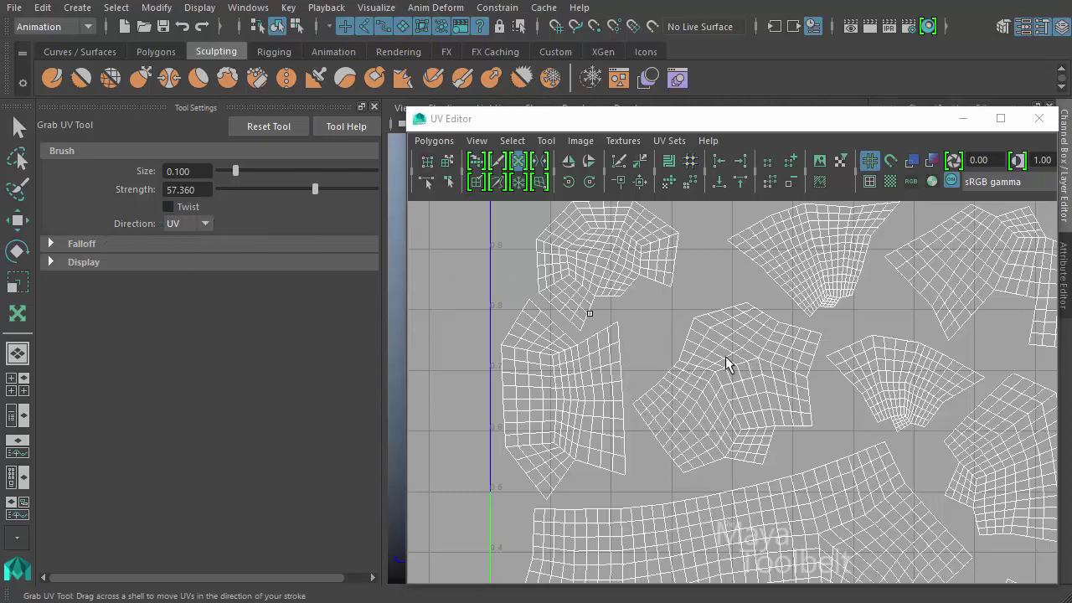
mouse_move(732, 379)
mouse_down()
mouse_move(616, 398)
mouse_move(943, 393)
mouse_move(764, 326)
mouse_move(920, 259)
mouse_move(705, 533)
mouse_move(957, 491)
mouse_move(471, 491)
mouse_move(807, 340)
mouse_move(867, 362)
mouse_up()
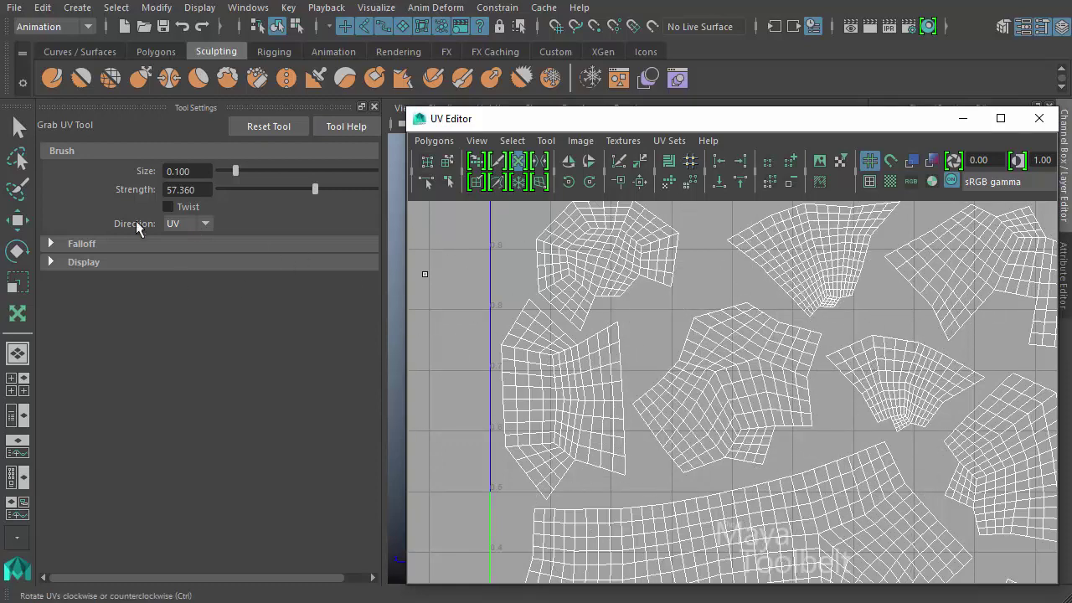
- Limit the Grab direction to U, test a stroke on the central UV shell, and undo it
click(206, 224)
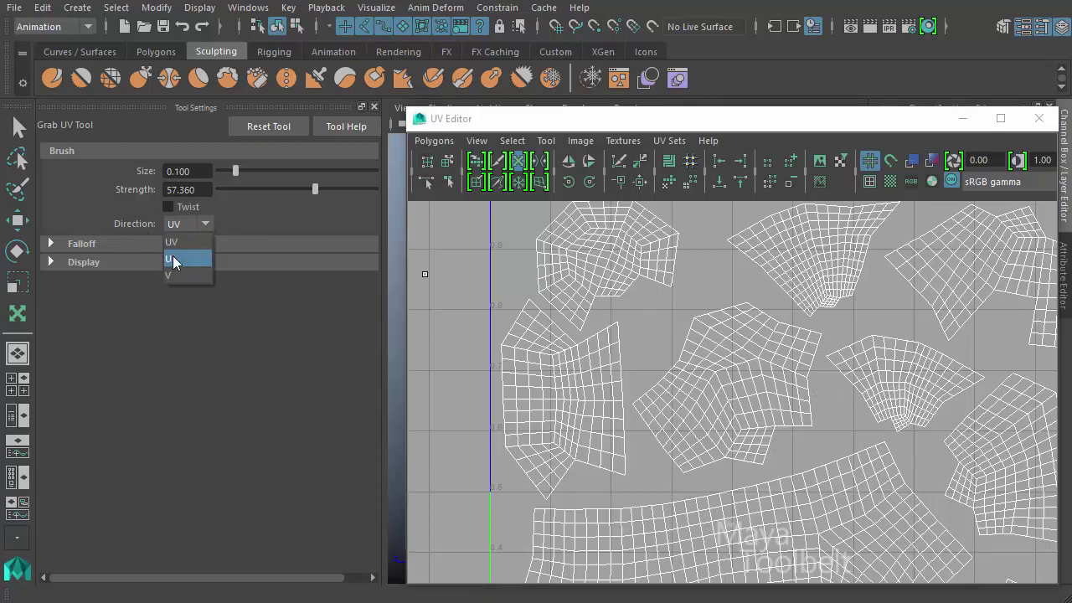
click(172, 258)
mouse_move(751, 357)
mouse_down()
mouse_move(692, 371)
mouse_move(711, 573)
mouse_move(816, 521)
mouse_move(766, 232)
mouse_move(712, 343)
mouse_move(905, 497)
mouse_move(596, 441)
mouse_move(771, 388)
mouse_move(531, 418)
mouse_move(622, 371)
mouse_move(1068, 352)
mouse_move(665, 357)
mouse_move(692, 402)
mouse_up()
key(ctrl+z)
- Limit the Grab direction to V, test a stroke across the UV shells, and undo it
click(173, 224)
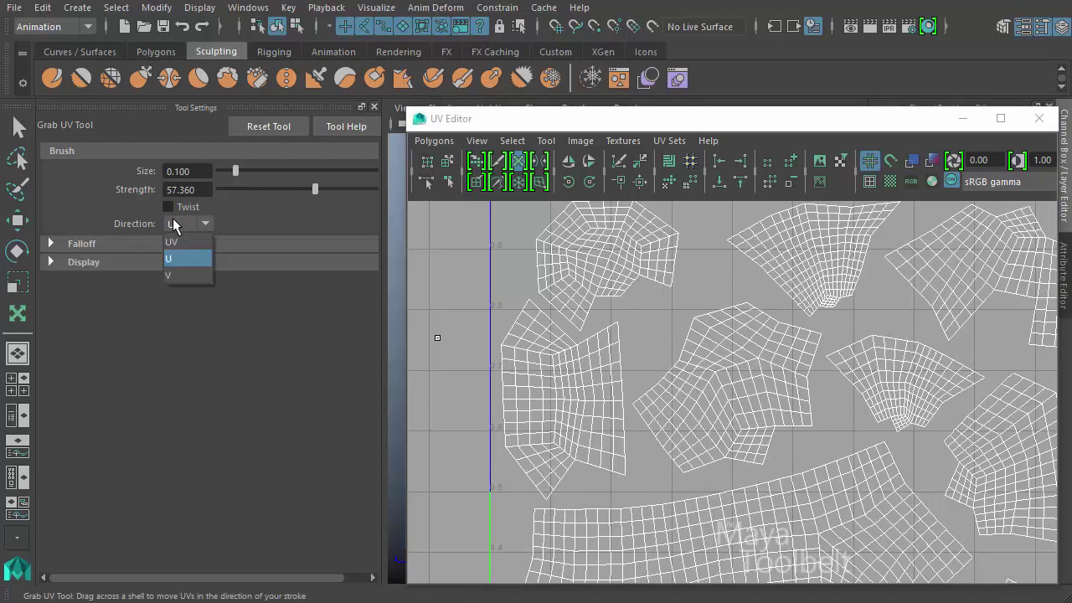
click(191, 275)
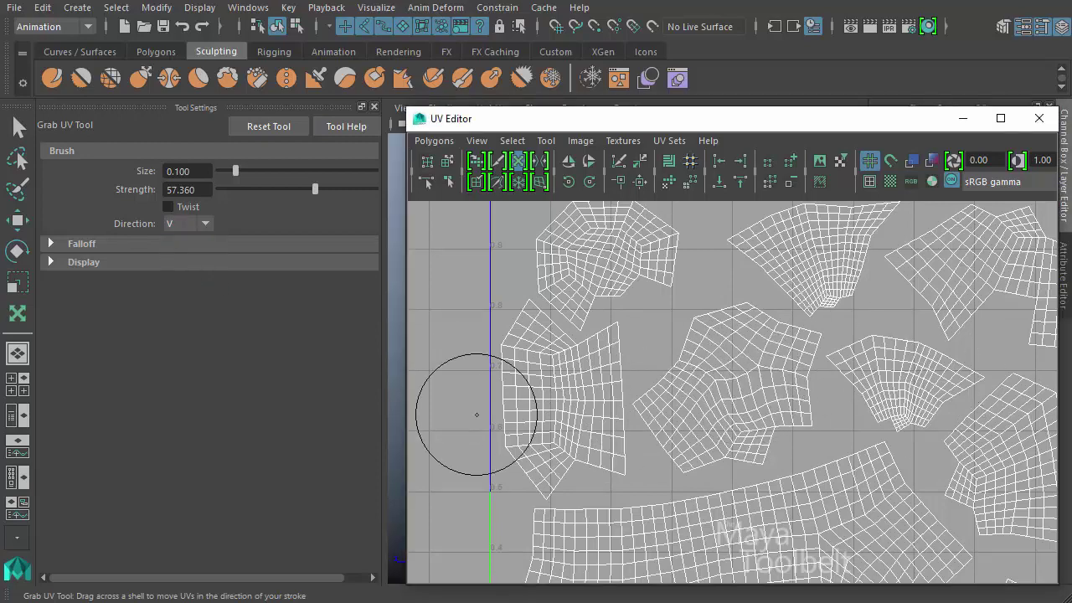
mouse_move(490, 417)
mouse_down()
mouse_move(835, 387)
mouse_move(696, 389)
mouse_move(730, 397)
mouse_move(890, 491)
mouse_move(966, 268)
mouse_move(823, 203)
mouse_move(962, 527)
mouse_move(913, 506)
mouse_up()
key(ctrl+z)
- Turn on Twist with the direction set to U, test strokes on the UV shells, and undo them
click(193, 224)
click(197, 238)
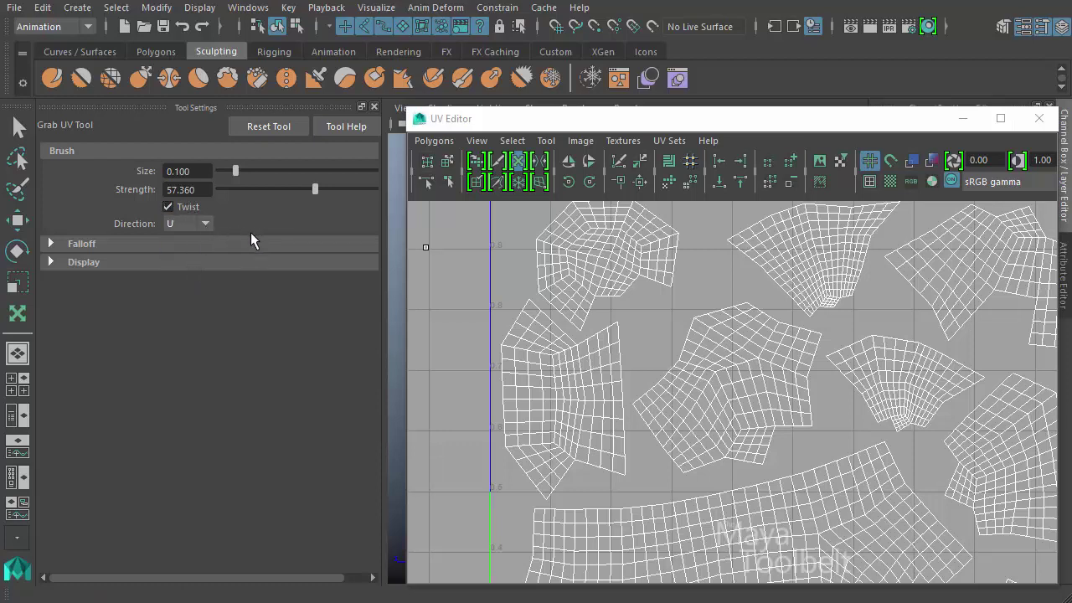
drag(752, 368, 758, 390)
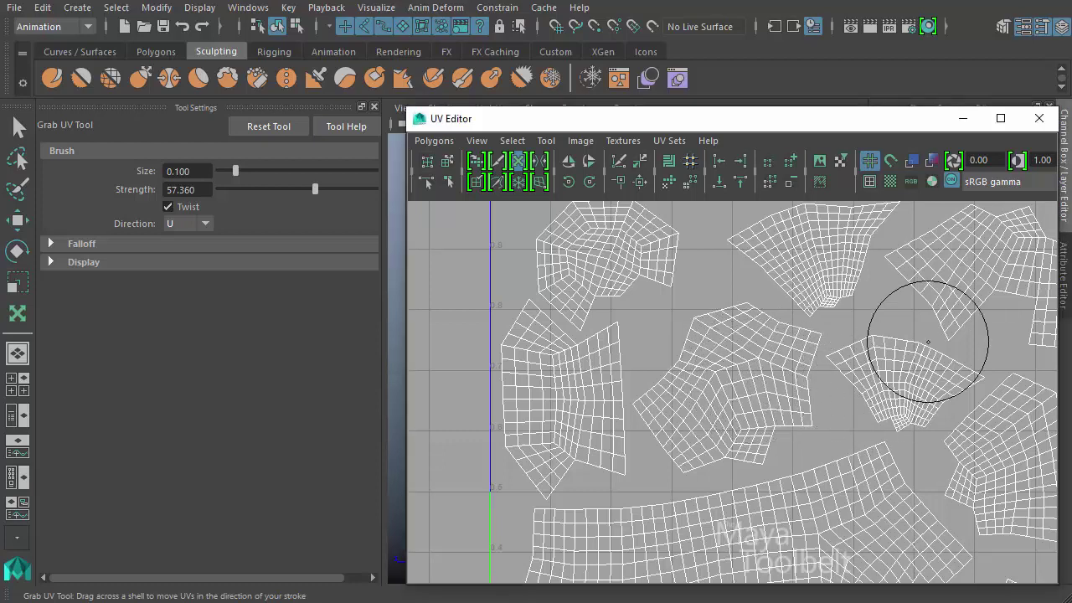
key(ctrl+z)
mouse_move(600, 385)
mouse_down()
mouse_move(823, 375)
mouse_move(293, 377)
mouse_move(494, 403)
mouse_move(318, 386)
mouse_move(327, 379)
mouse_up()
key(shift+z)
- Test Twist strokes on the central UV shell with direction V, undo them, and set the direction back to UV
click(205, 223)
click(183, 276)
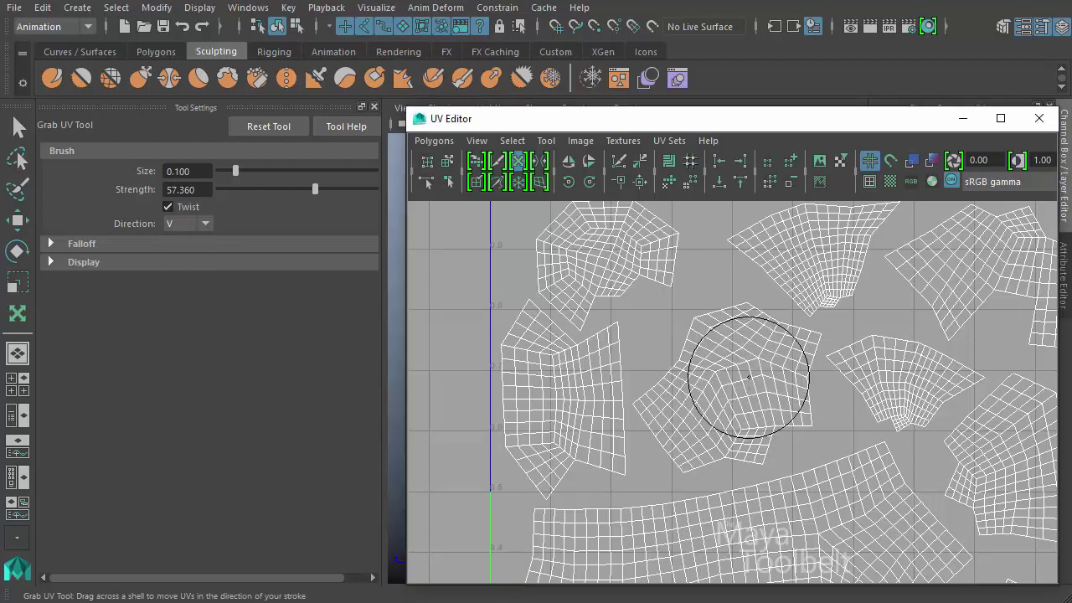
mouse_move(746, 375)
mouse_down()
mouse_move(796, 425)
mouse_move(754, 368)
mouse_move(766, 338)
mouse_up()
mouse_move(751, 201)
mouse_down()
mouse_move(728, 350)
mouse_move(742, 375)
mouse_move(727, 110)
mouse_up()
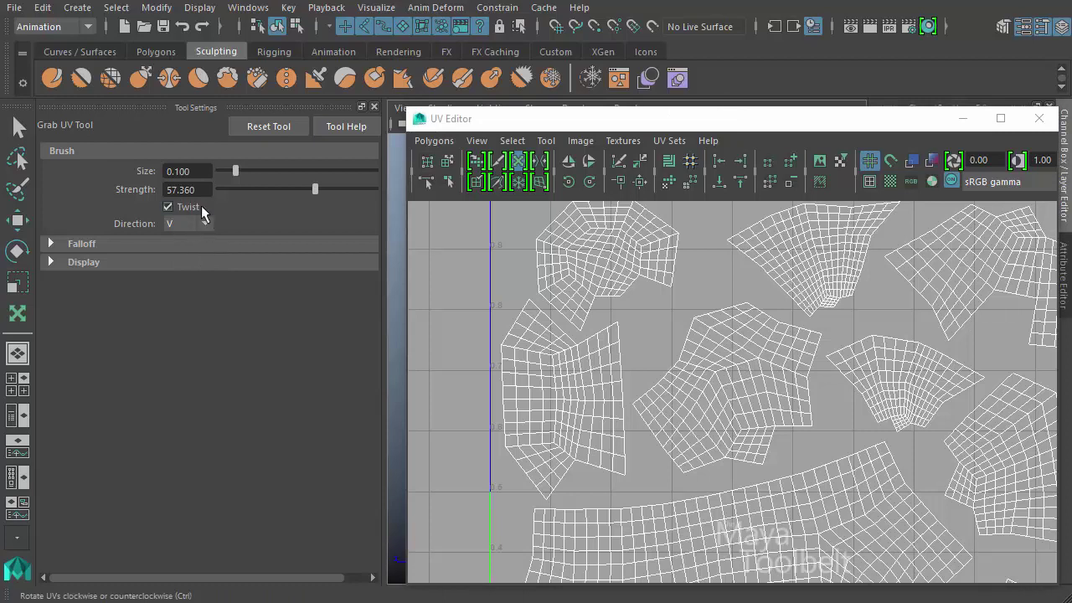
click(203, 223)
click(187, 244)
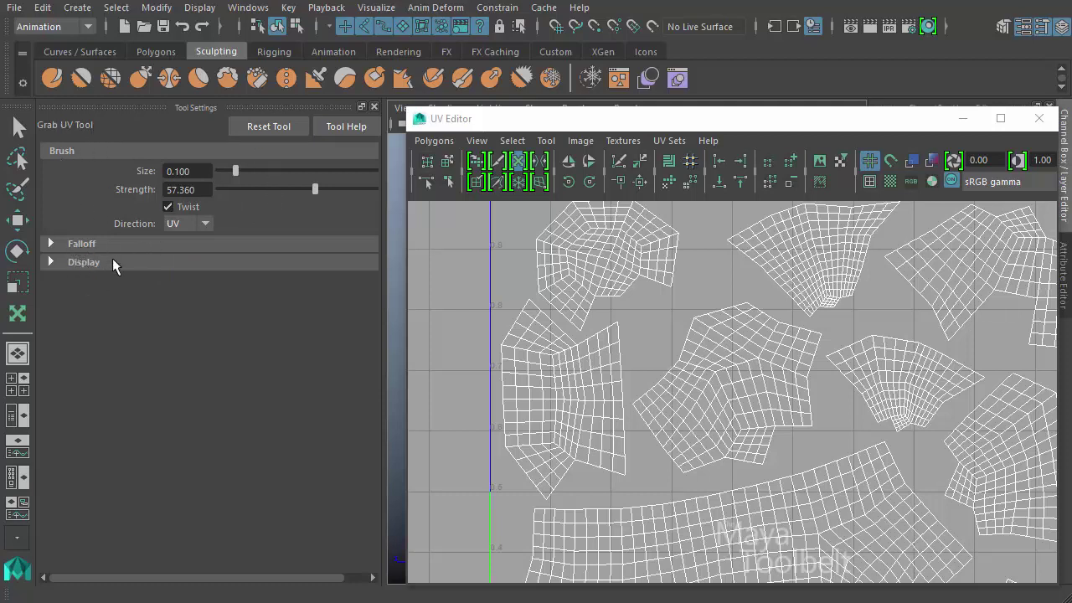
- Test strokes on the central UV shell with the brush ring shown, turning Twist off between them, and undo the strokes
click(53, 261)
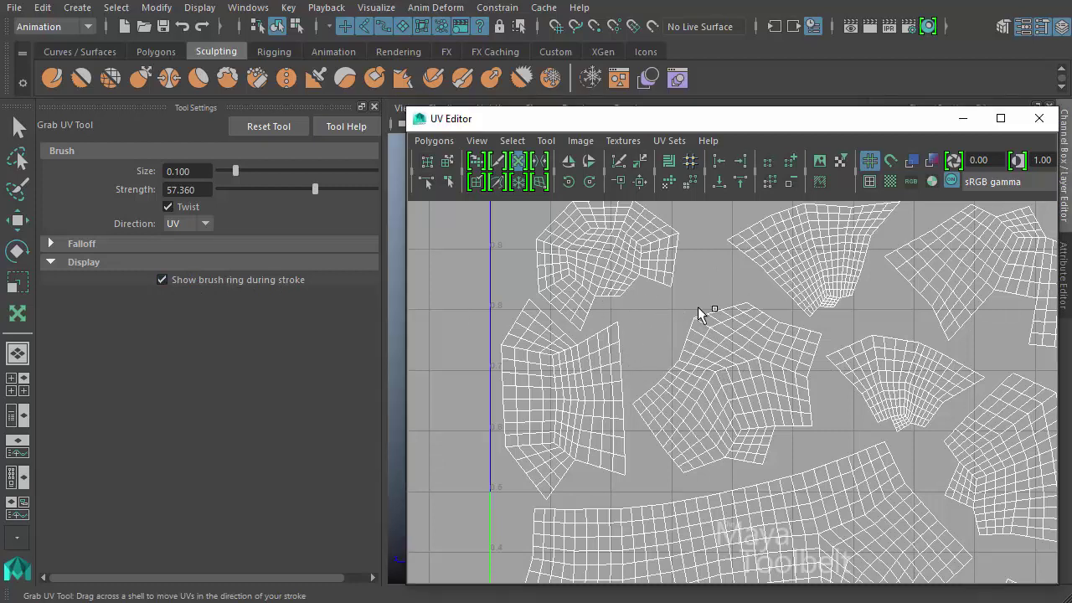
mouse_move(696, 320)
mouse_down()
mouse_move(696, 342)
mouse_move(716, 335)
mouse_up()
click(168, 206)
mouse_move(733, 381)
mouse_down()
mouse_move(626, 409)
mouse_move(717, 321)
mouse_move(802, 407)
mouse_move(658, 318)
mouse_move(643, 404)
mouse_move(807, 343)
mouse_move(755, 361)
mouse_up()
key(ctrl+z)
- Turn off showing the brush ring during strokes, test a stroke on the central UV shell, and undo it
click(186, 280)
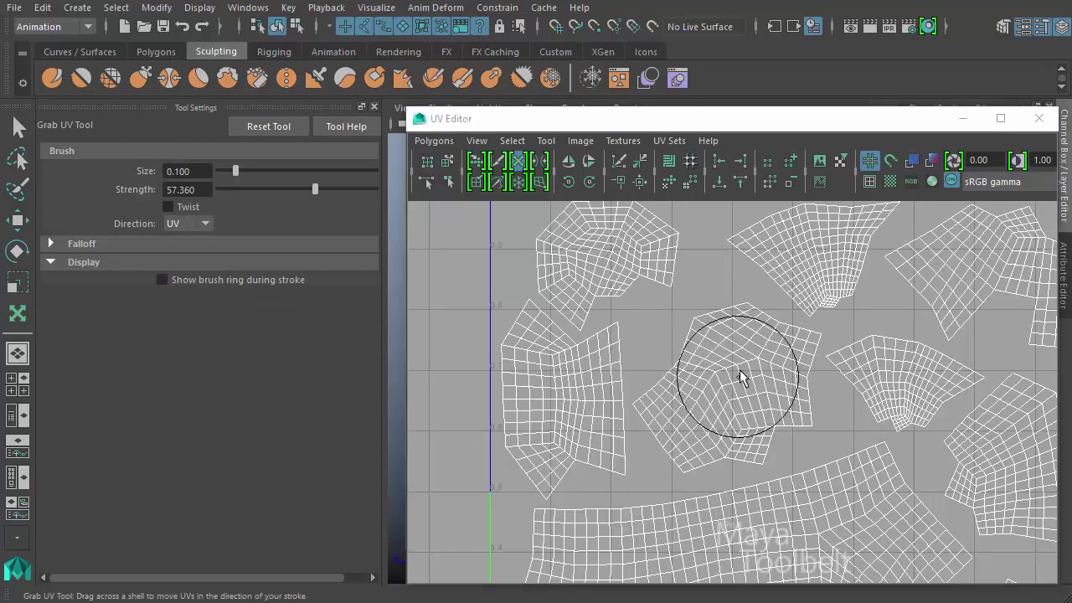
mouse_move(739, 369)
mouse_down()
mouse_move(718, 359)
mouse_move(790, 359)
mouse_move(737, 335)
mouse_move(787, 360)
mouse_move(788, 346)
mouse_move(700, 355)
mouse_move(729, 364)
mouse_up()
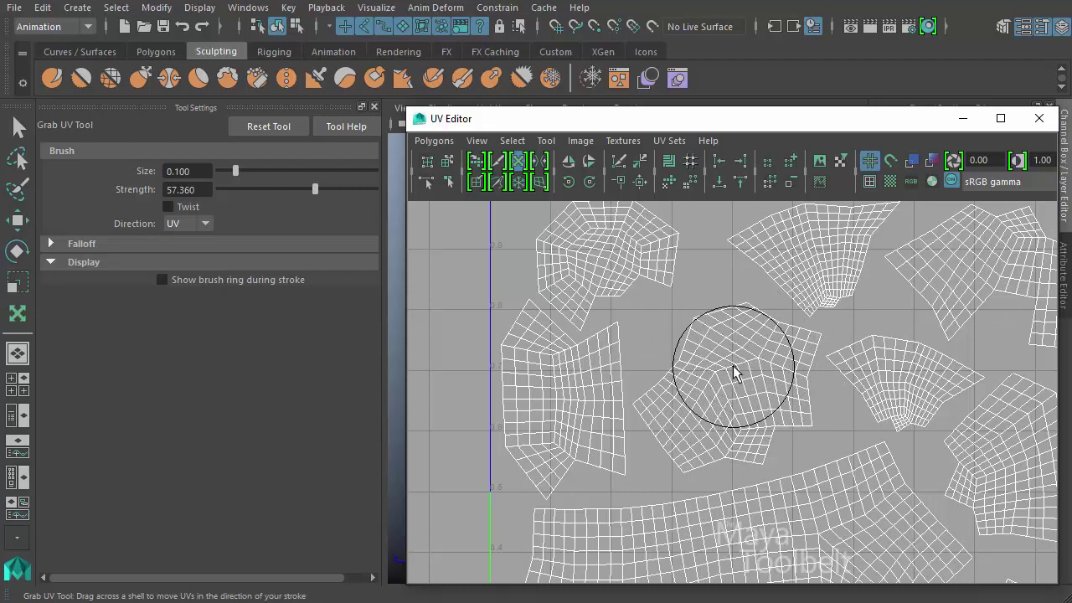
click(82, 262)
click(78, 262)
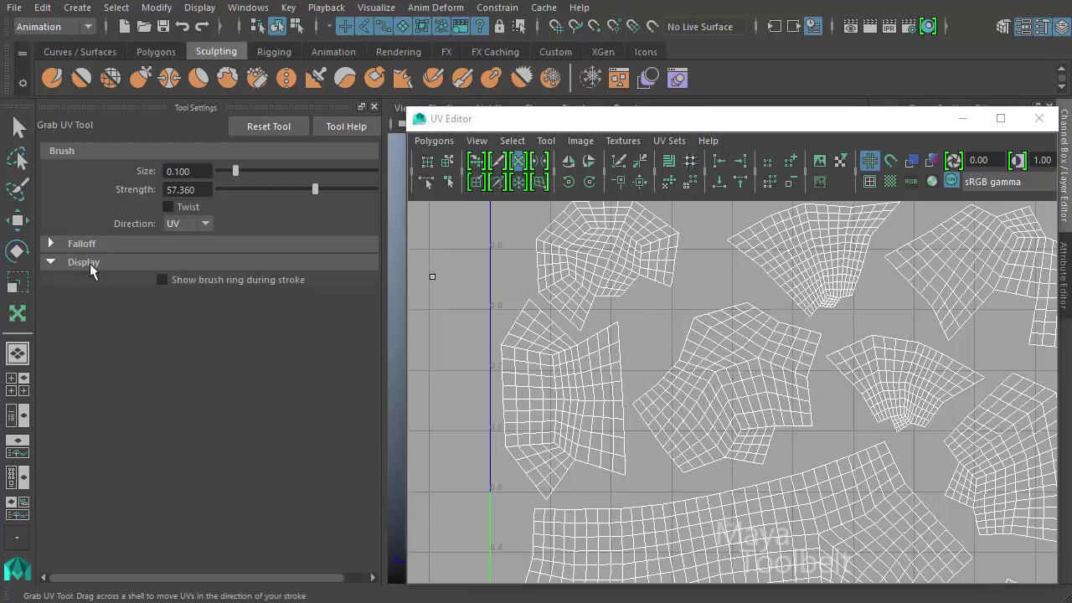
- Examine the Grab UV Tool's falloff settings and compare them with the falloff curve in the Soft Modification Tool's options
click(87, 245)
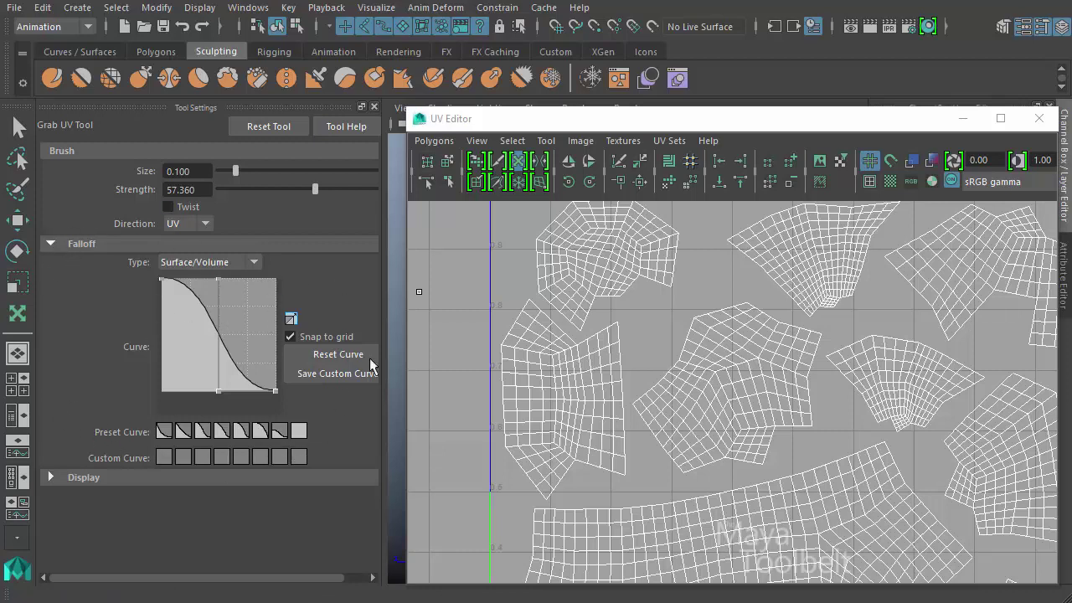
click(157, 10)
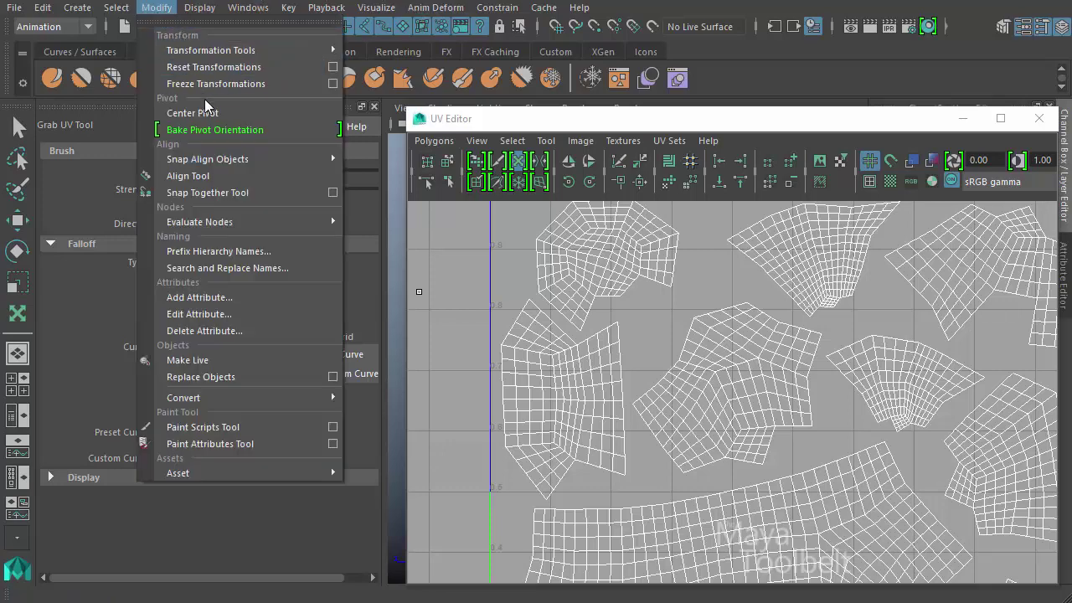
mouse_move(277, 49)
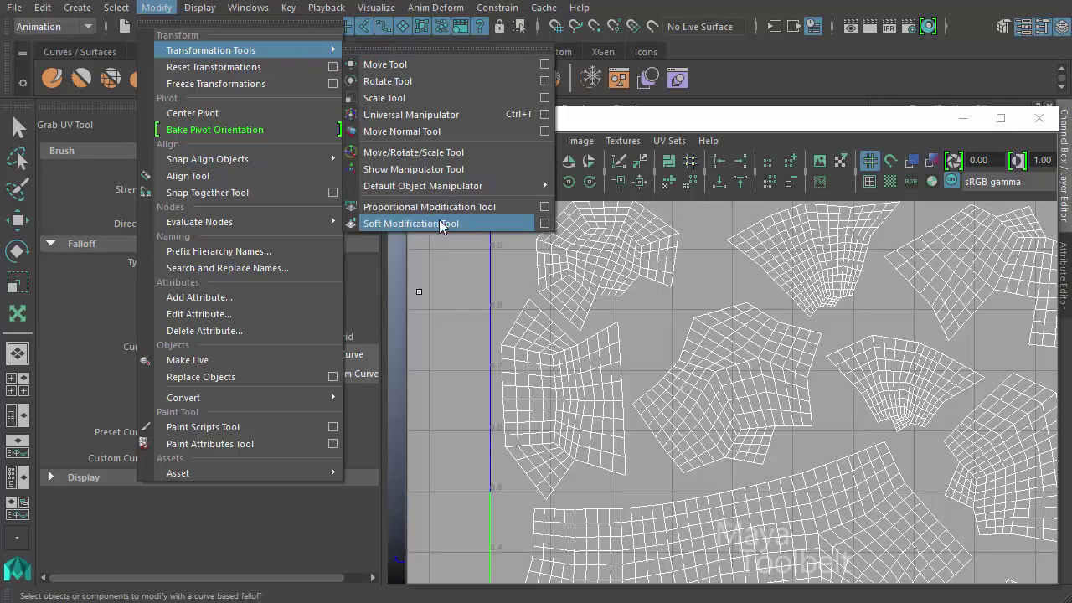
click(545, 224)
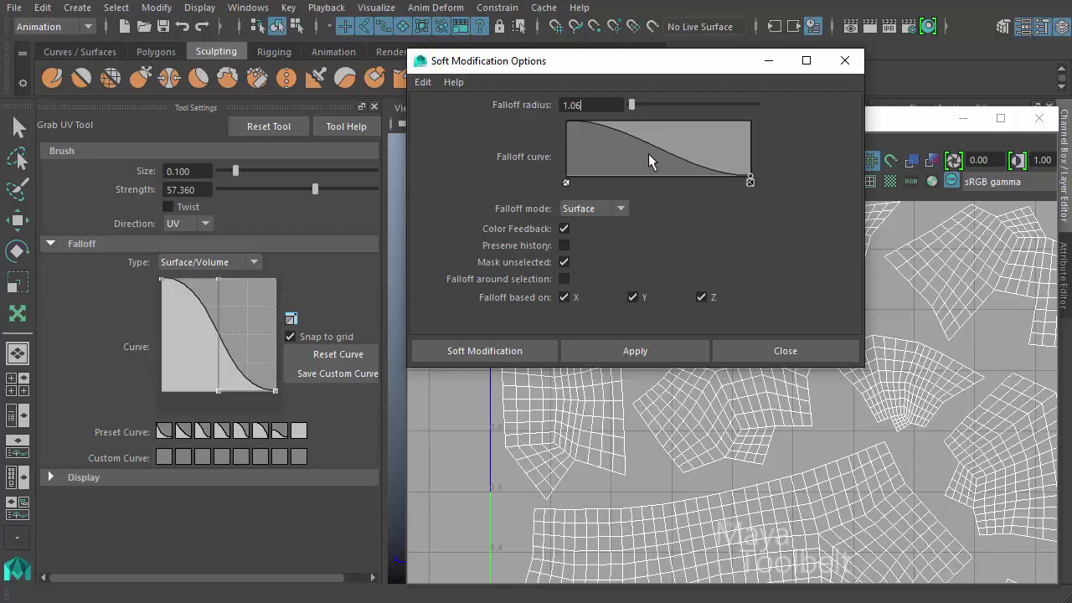
click(853, 59)
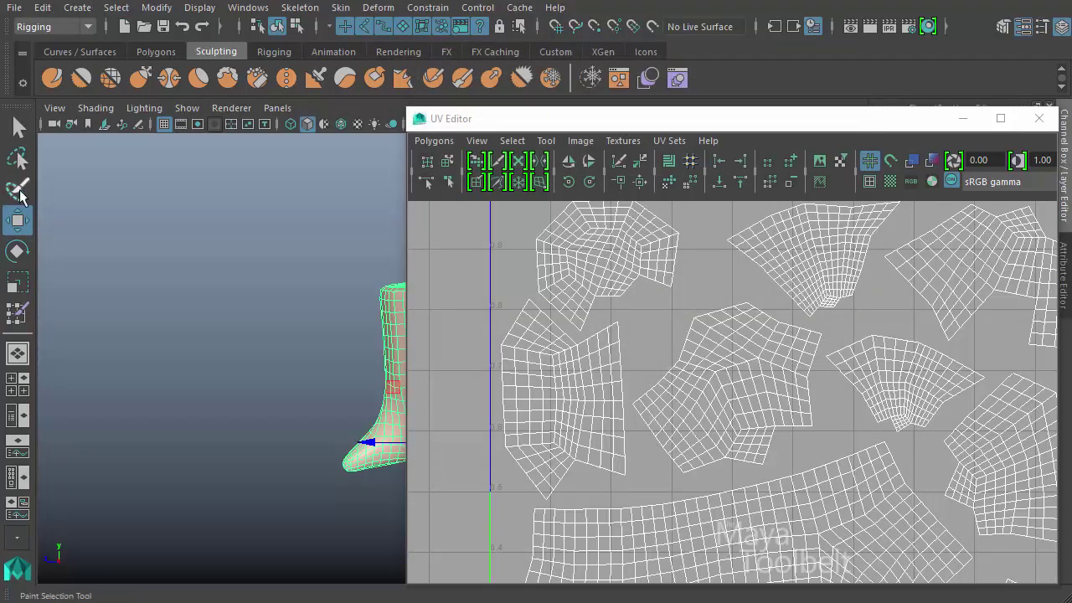
- Examine the Move Tool's Soft Selection falloff settings, switching Soft Select on and off, and close the tool settings
double_click(20, 220)
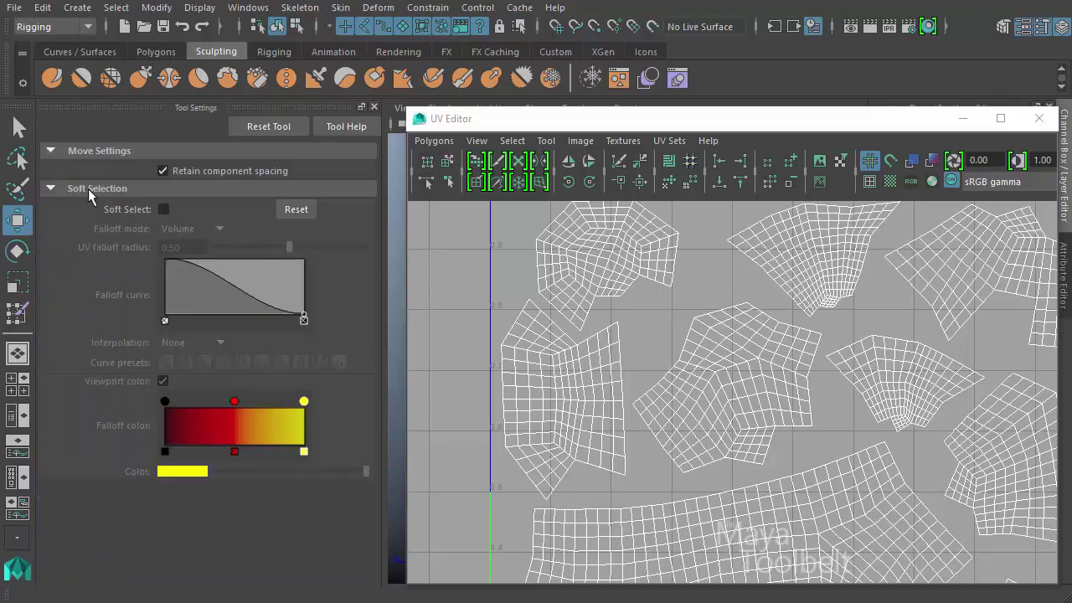
click(163, 208)
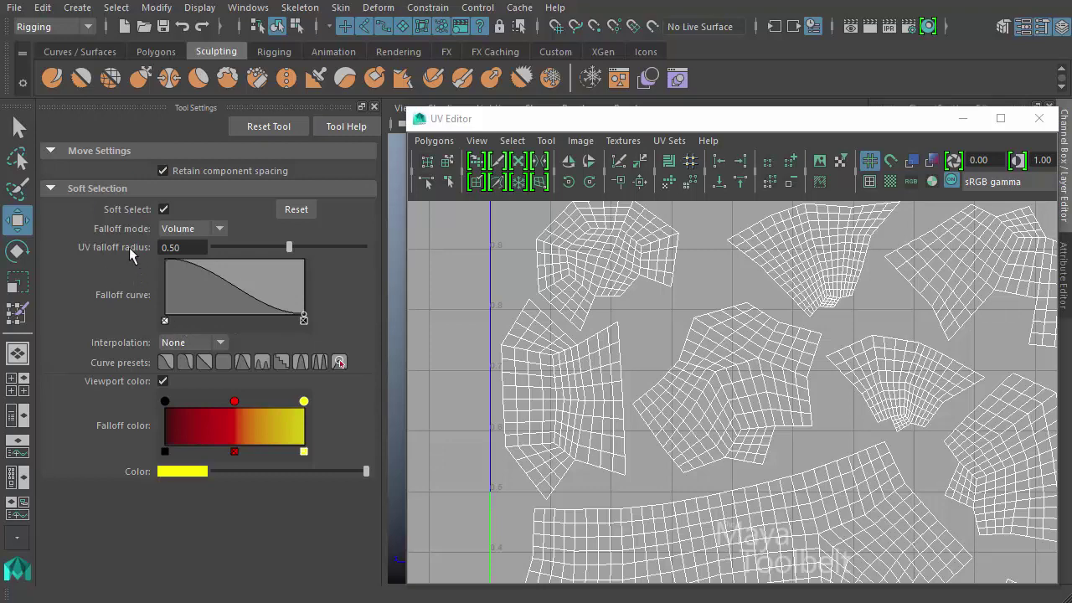
click(164, 209)
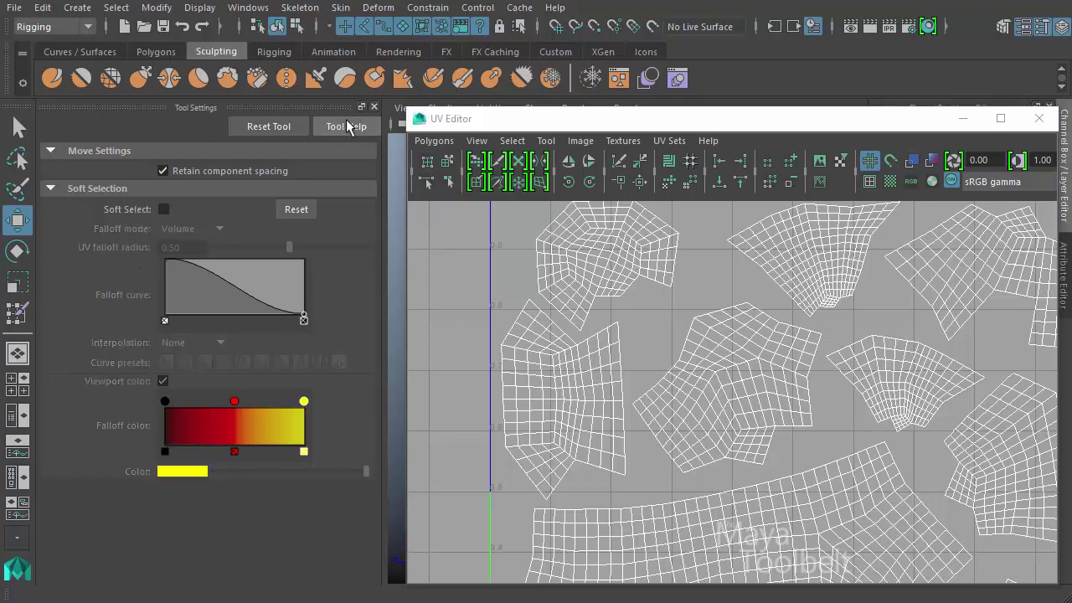
click(373, 107)
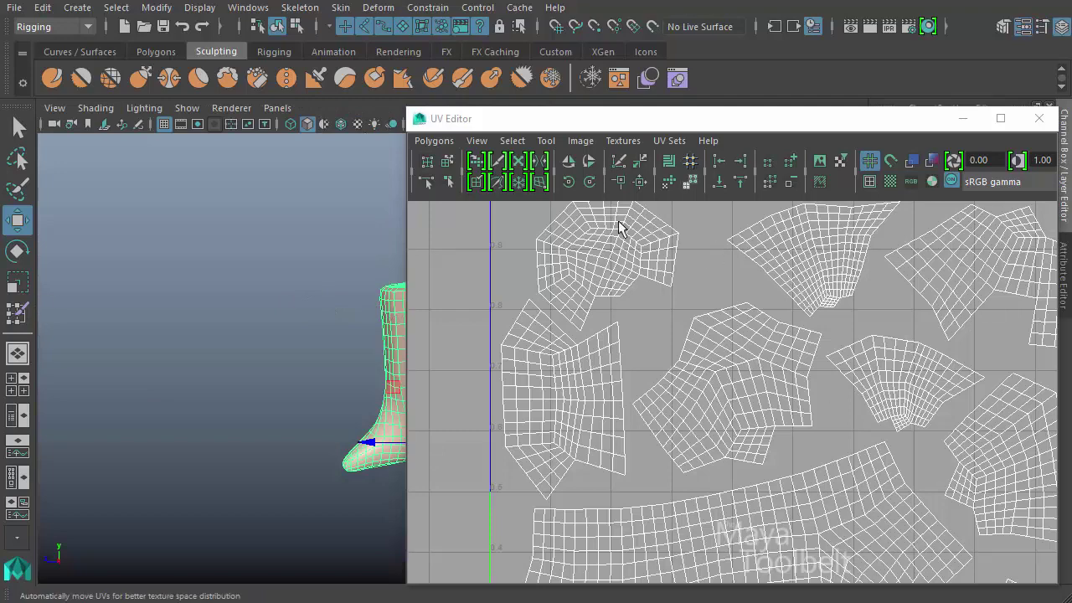
- Reopen the Grab UV Tool's settings and add two control points to its falloff curve
click(546, 141)
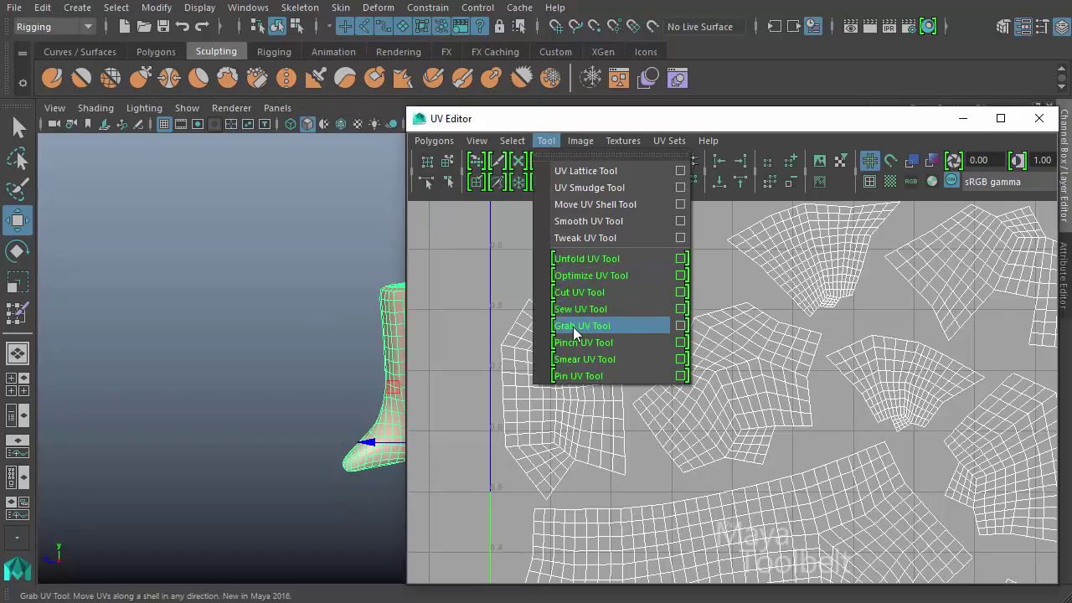
click(680, 325)
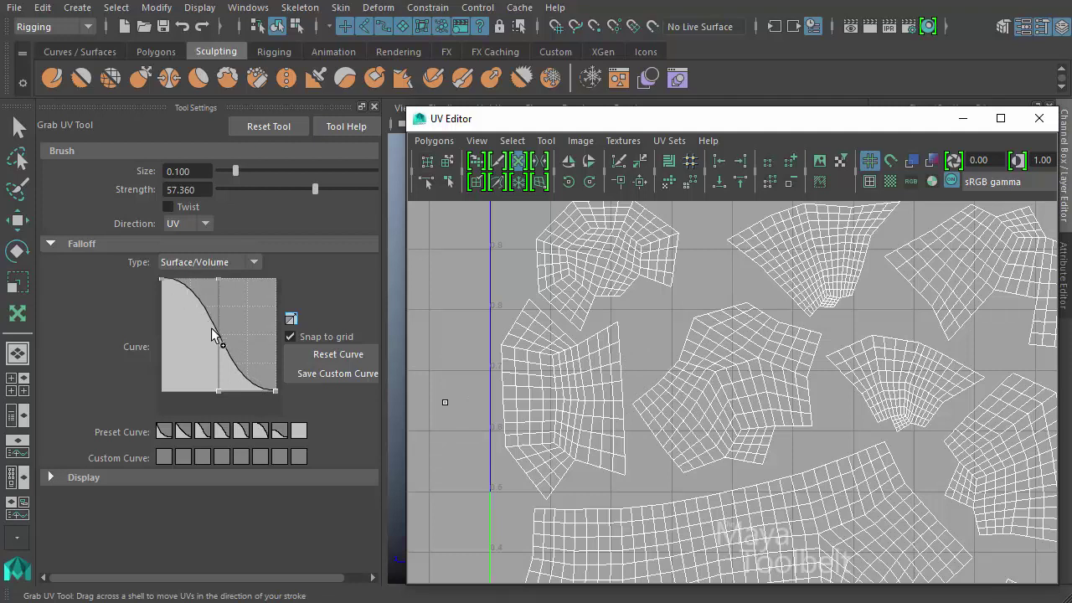
mouse_move(219, 325)
mouse_down()
mouse_move(245, 314)
mouse_move(206, 332)
mouse_move(222, 333)
mouse_up()
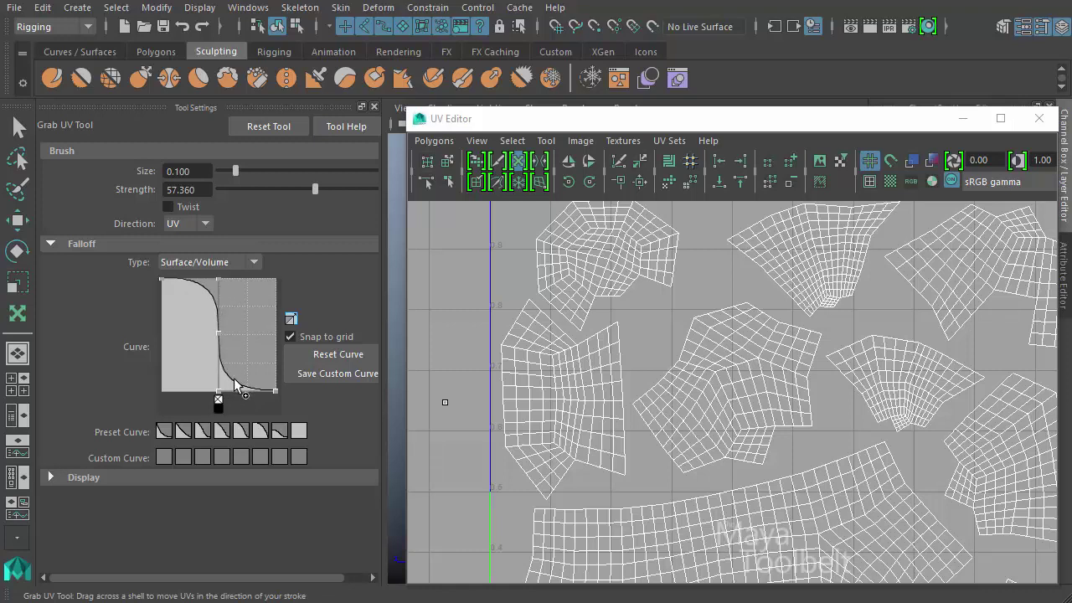
click(255, 360)
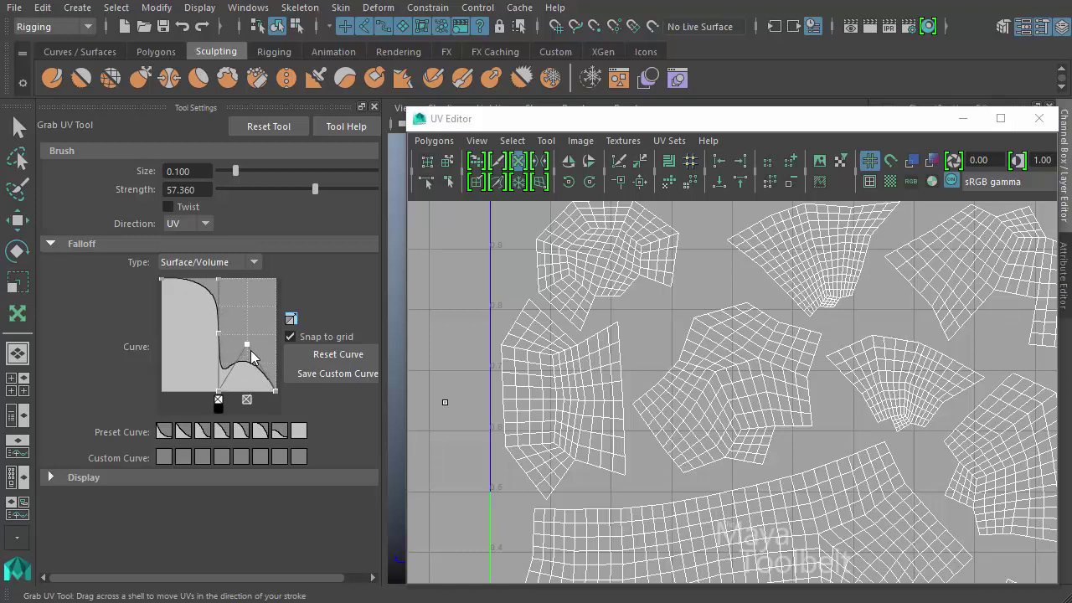
- Delete a falloff curve point and raise another, test and undo a stroke on the central shell, and apply the fourth preset curve
click(217, 402)
drag(222, 385, 254, 310)
mouse_move(743, 395)
mouse_down()
mouse_move(659, 387)
mouse_move(667, 375)
mouse_move(758, 392)
mouse_move(694, 369)
mouse_up()
key(ctrl+z)
click(222, 430)
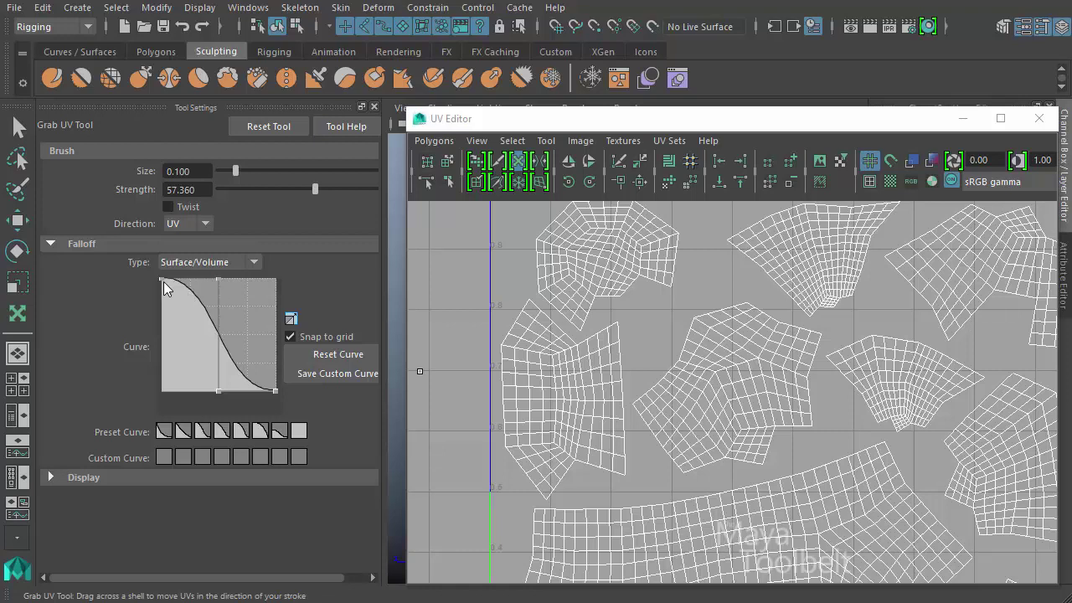
- Reshape the falloff curve into an inverted S that rises from zero to full, and test a Grab stroke on the central UV shell
click(196, 297)
drag(217, 279, 199, 312)
drag(217, 390, 259, 309)
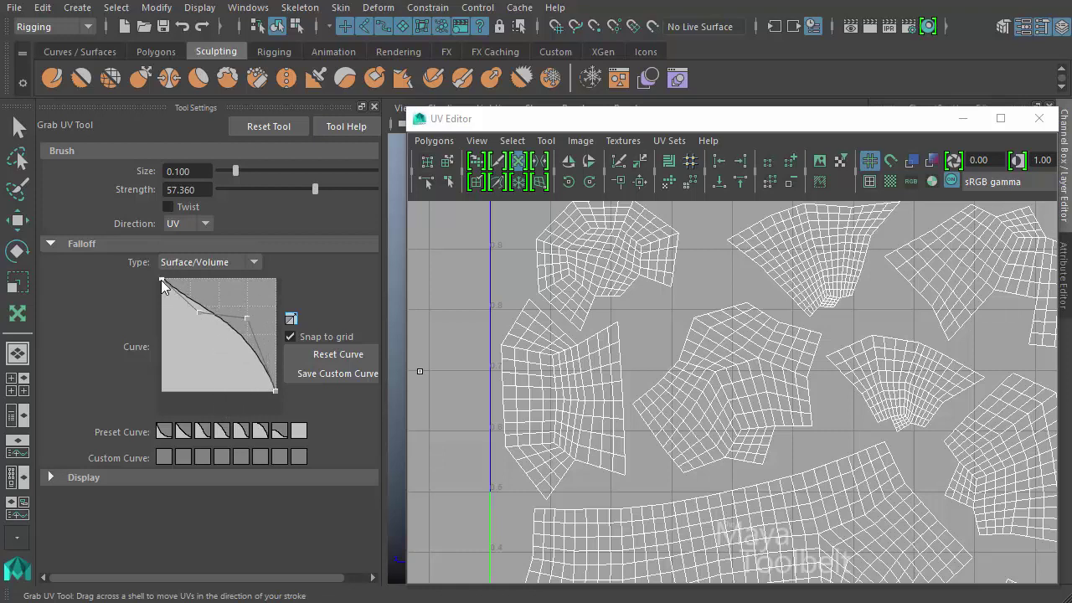
drag(161, 283, 147, 395)
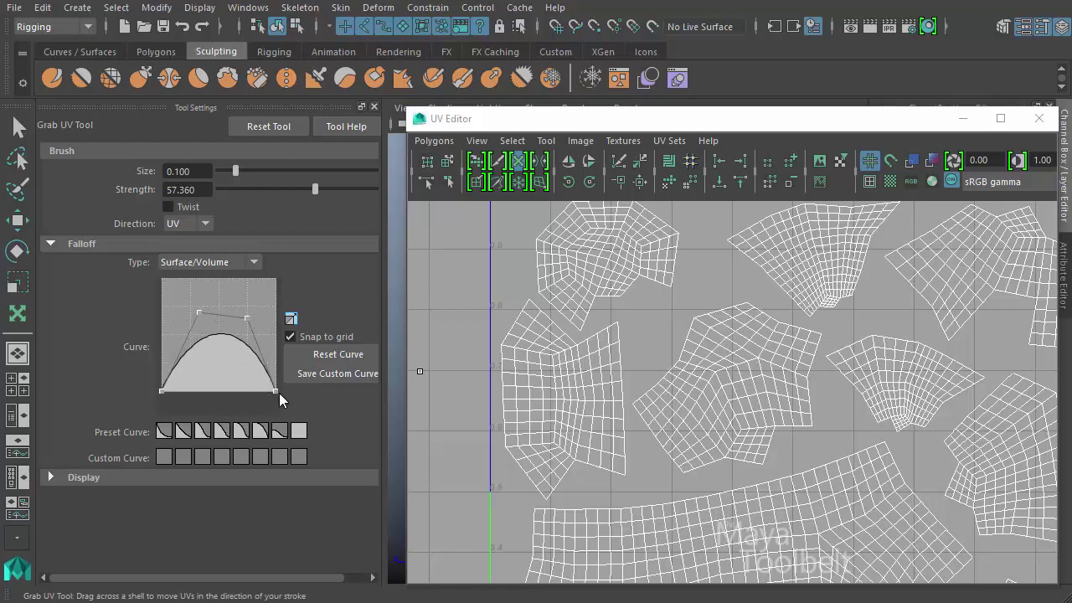
drag(277, 391, 281, 269)
drag(200, 312, 225, 413)
drag(247, 316, 219, 267)
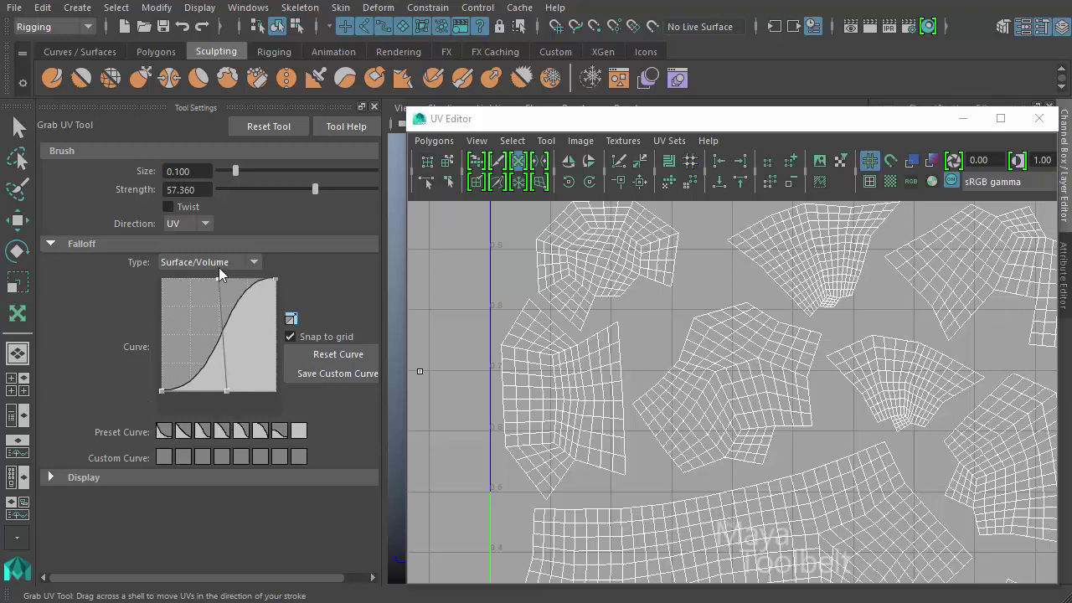
drag(230, 391, 221, 391)
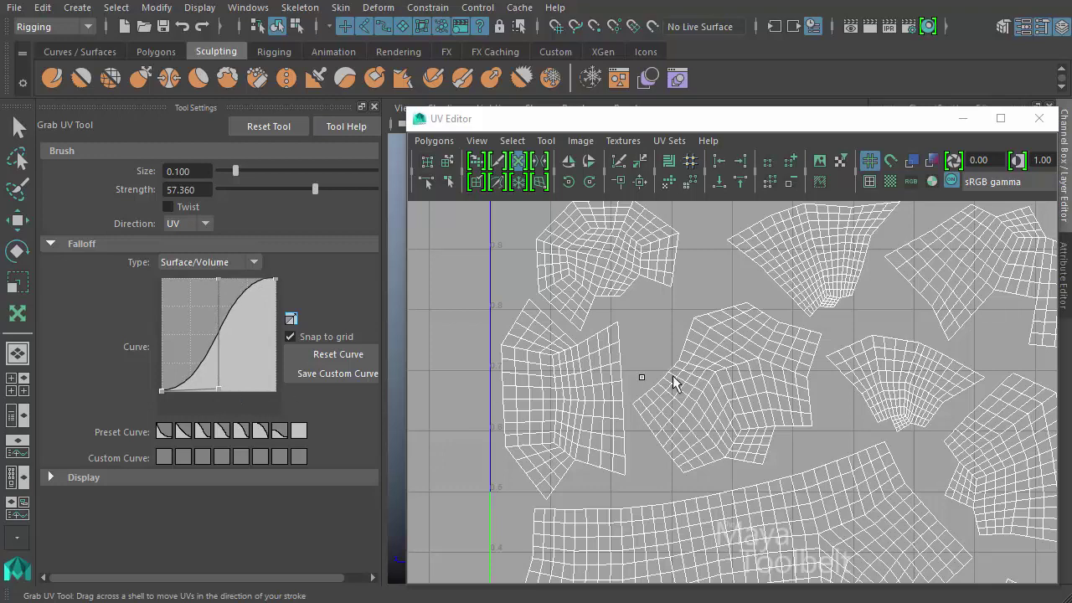
mouse_move(698, 374)
mouse_down()
mouse_move(716, 404)
mouse_move(719, 385)
mouse_move(758, 392)
mouse_move(741, 392)
mouse_move(799, 381)
mouse_move(731, 381)
mouse_move(729, 396)
mouse_move(745, 395)
mouse_move(735, 387)
mouse_move(729, 403)
mouse_move(753, 384)
mouse_move(772, 390)
mouse_move(733, 363)
mouse_move(792, 411)
mouse_move(731, 397)
mouse_move(691, 409)
mouse_move(669, 377)
mouse_move(726, 417)
mouse_move(725, 440)
mouse_up()
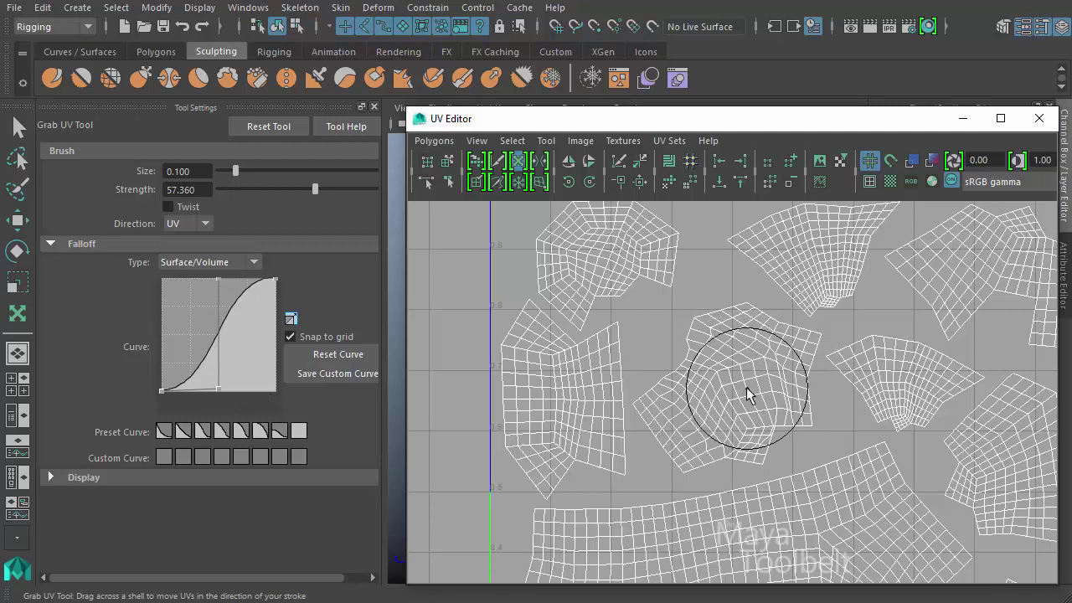
- Undo the last test stroke and reshape the falloff curve into a U that starts and ends at full strength
key(ctrl+z)
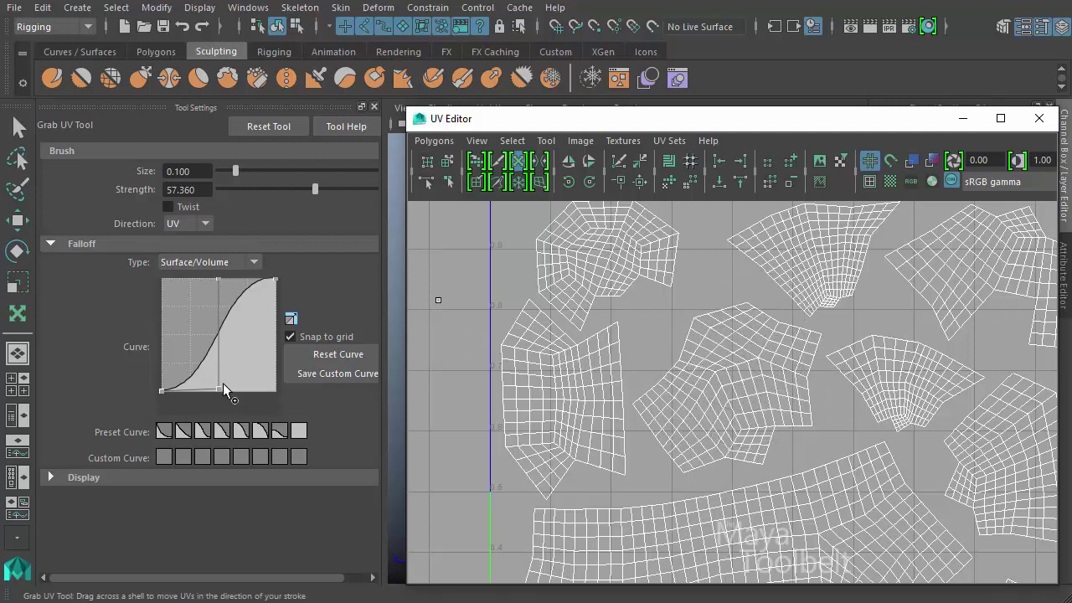
mouse_move(220, 389)
mouse_down()
mouse_move(196, 348)
mouse_move(218, 280)
mouse_move(246, 370)
mouse_move(236, 402)
mouse_up()
drag(190, 333, 188, 289)
drag(276, 280, 270, 421)
drag(162, 391, 163, 256)
drag(191, 289, 239, 318)
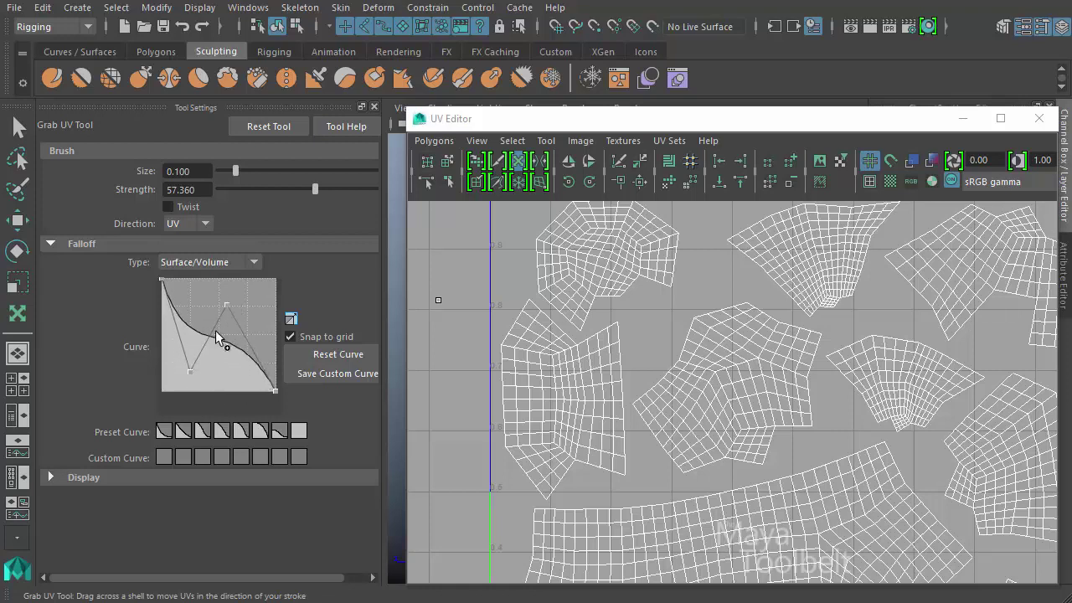
drag(190, 373, 190, 380)
drag(275, 397, 262, 270)
drag(230, 302, 185, 410)
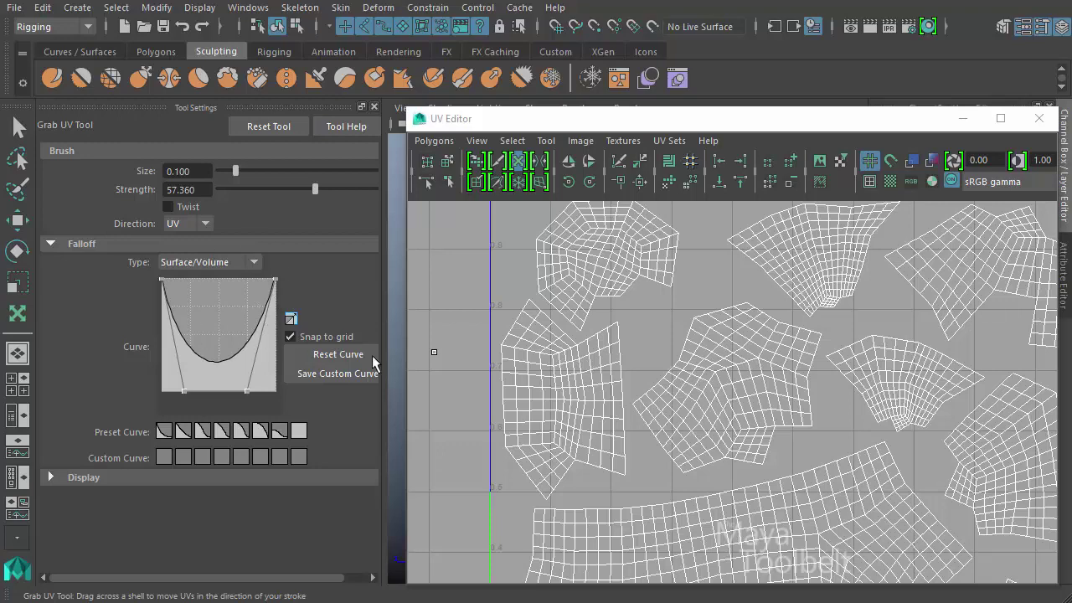
- Test Grab strokes with the U-shaped falloff on the central UV shell and the large shell below it, undoing each one
mouse_move(752, 387)
mouse_down()
mouse_move(722, 352)
mouse_move(634, 394)
mouse_move(796, 378)
mouse_move(707, 392)
mouse_move(794, 412)
mouse_move(741, 348)
mouse_move(762, 442)
mouse_move(769, 361)
mouse_move(730, 405)
mouse_move(727, 369)
mouse_move(780, 412)
mouse_move(784, 321)
mouse_move(722, 362)
mouse_move(747, 394)
mouse_move(728, 403)
mouse_up()
key(ctrl+z)
key(ctrl+z)
key(ctrl+z)
key(ctrl+z)
key(ctrl+z)
key(ctrl+z)
key(ctrl+z)
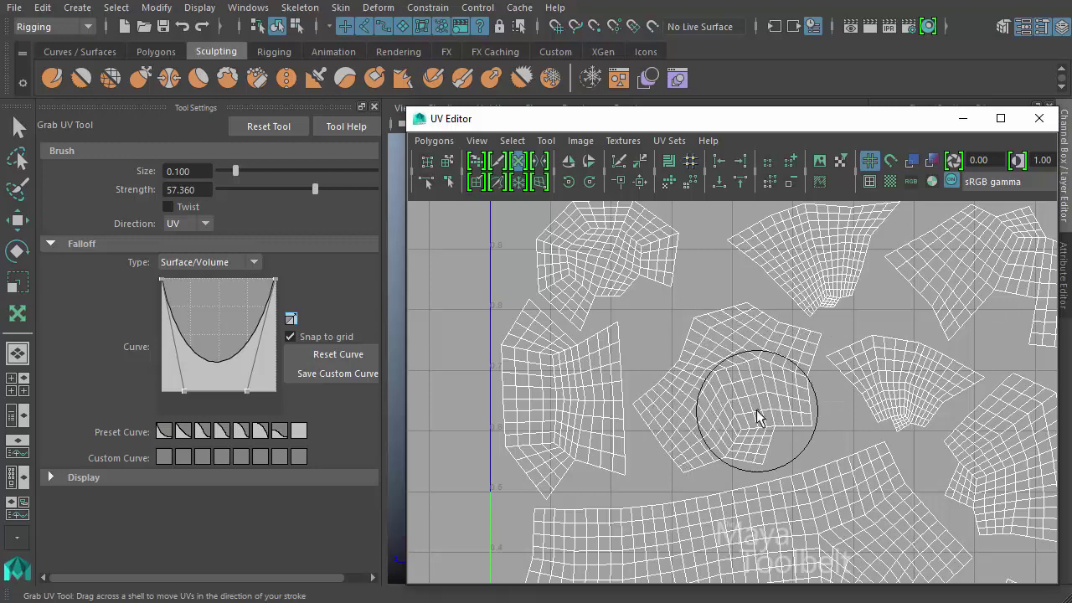
alt+middle_drag(695, 449, 759, 272)
mouse_move(759, 387)
mouse_down()
mouse_move(791, 355)
mouse_move(823, 374)
mouse_move(750, 398)
mouse_up()
key(ctrl+z)
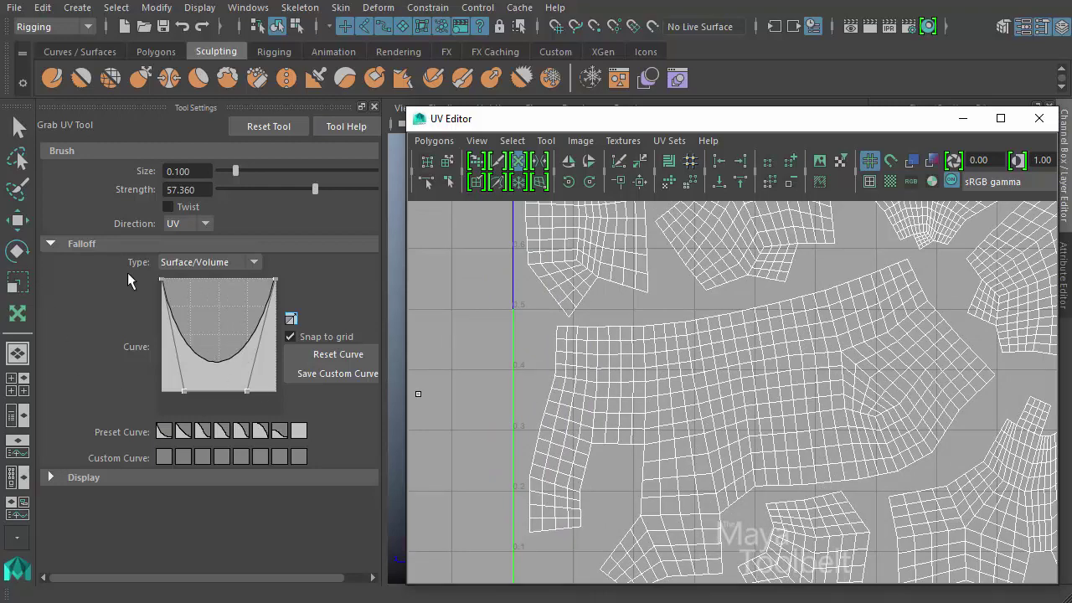
- Switch the falloff type between Surface and Volume, choose Surface, and test and undo a Grab stroke on the large UV shell
click(254, 261)
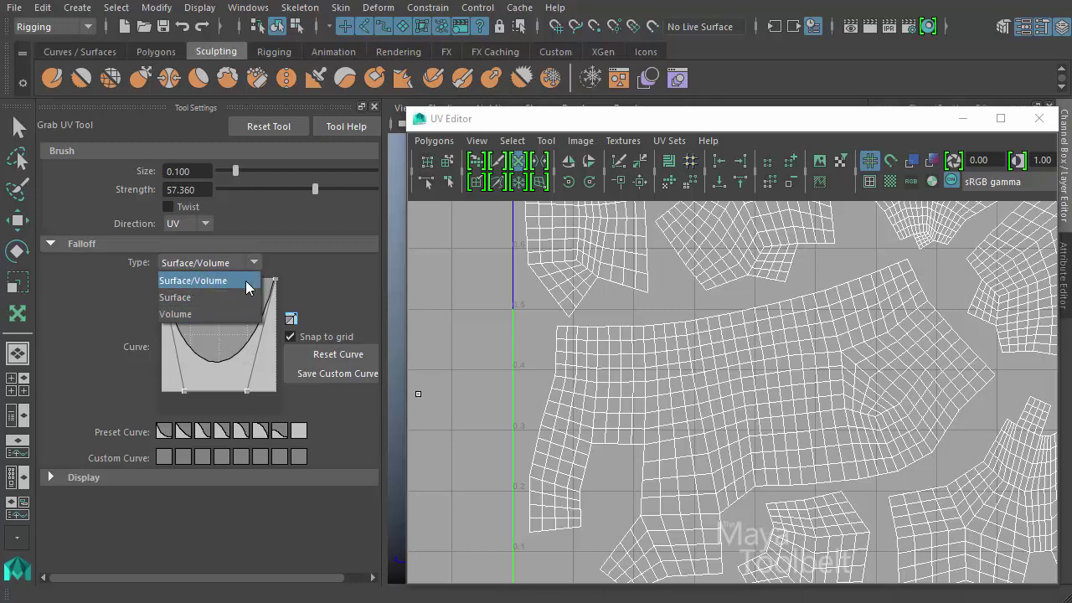
click(211, 298)
click(256, 264)
click(206, 316)
click(259, 263)
click(212, 301)
drag(729, 381, 831, 375)
key(ctrl+z)
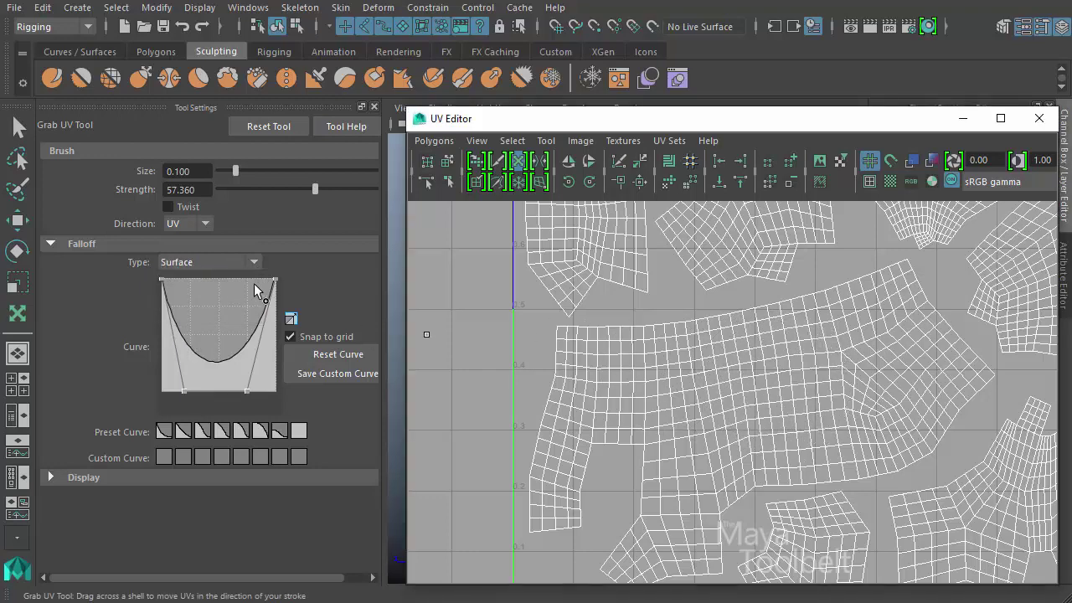
- Set the falloff type to Volume, and test and undo a Grab stroke on the large UV shell
click(251, 263)
click(235, 273)
click(256, 263)
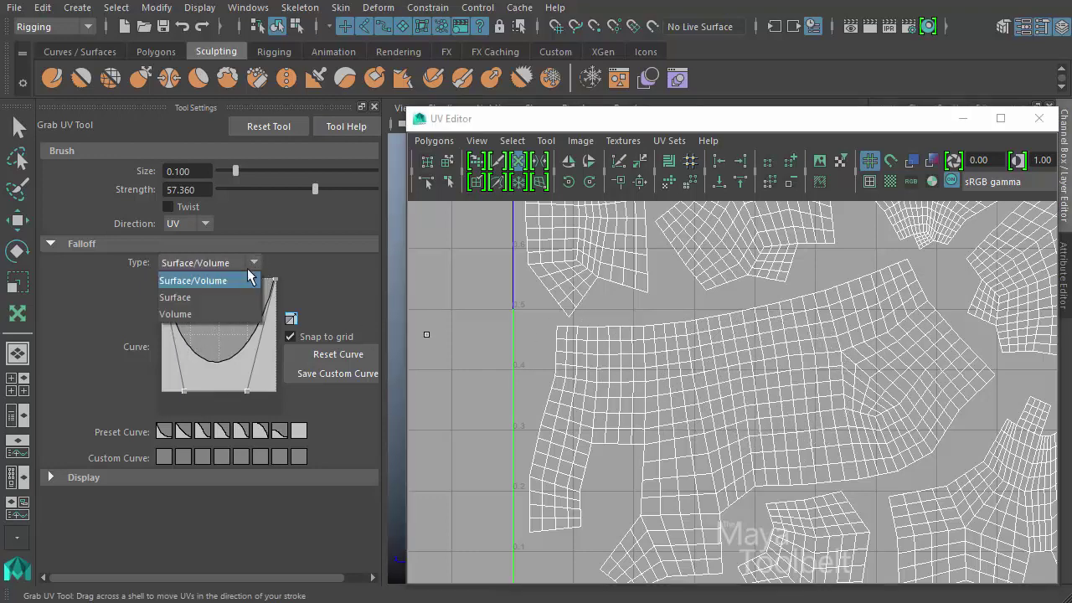
click(215, 311)
mouse_move(700, 418)
mouse_down()
mouse_move(713, 397)
mouse_move(796, 381)
mouse_move(670, 411)
mouse_move(754, 423)
mouse_move(724, 383)
mouse_up()
key(ctrl+z)
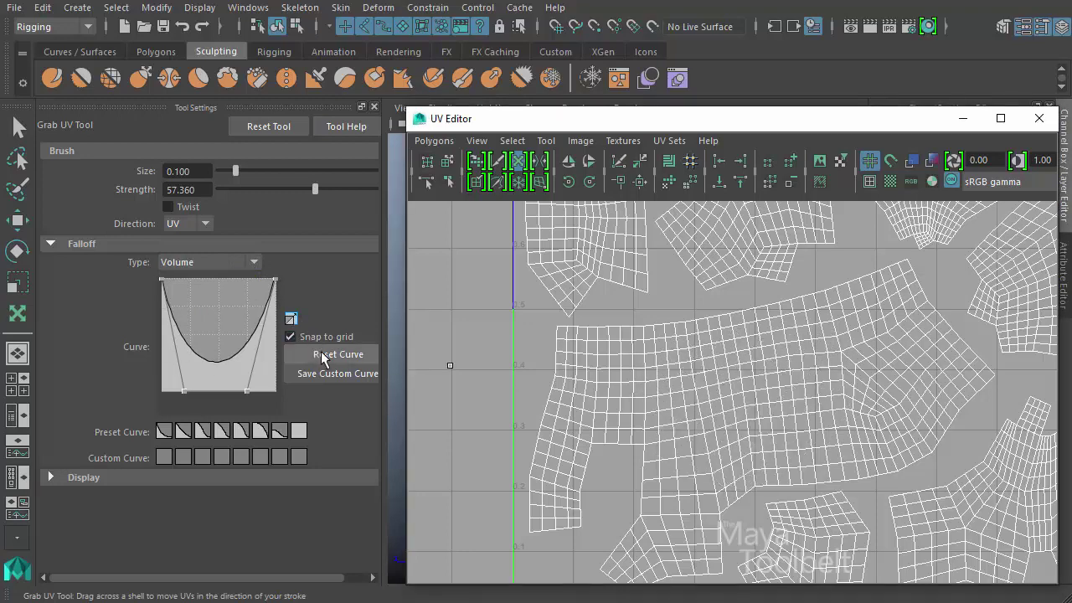
- Reset the falloff curve, shift its two inner control points to form a gentle falling wave, and save it as a custom curve
click(349, 358)
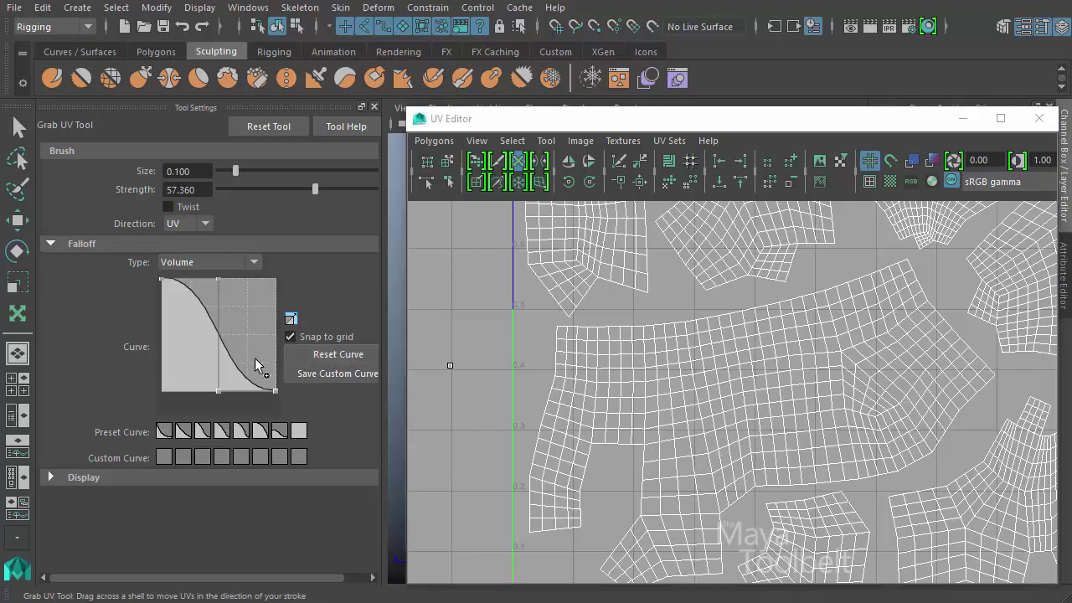
drag(219, 282, 196, 327)
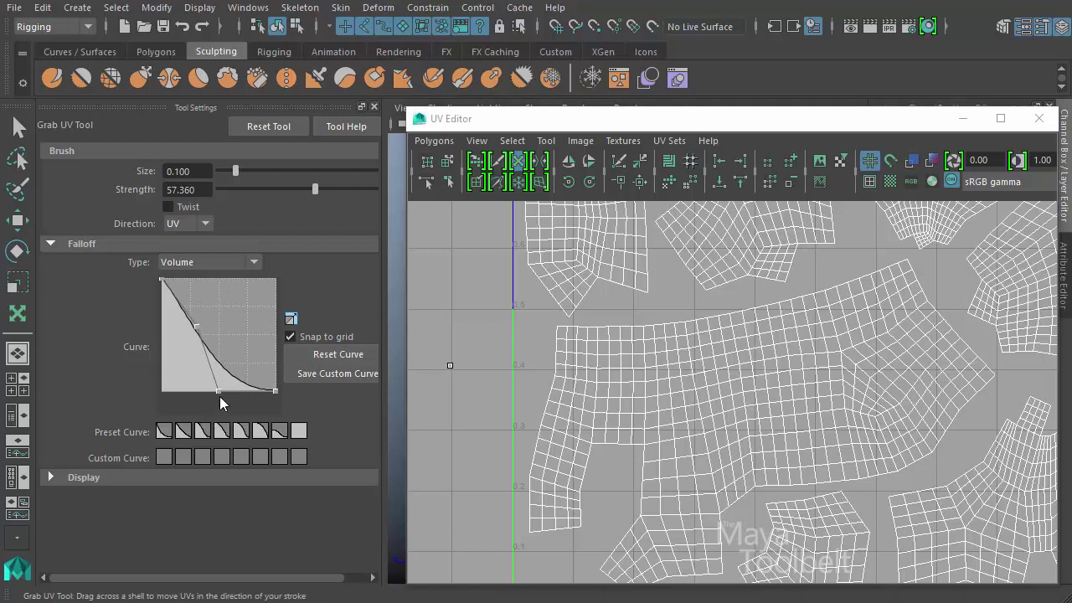
drag(220, 394, 248, 302)
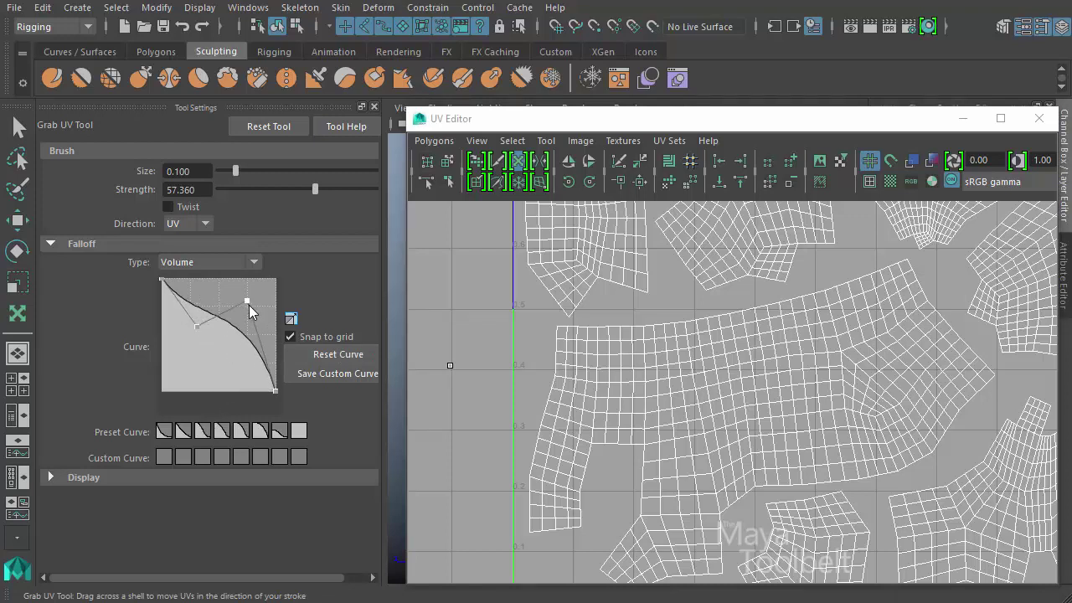
click(326, 372)
- Apply the first seven preset falloff curves in turn, and test and undo a Grab stroke with the seventh on the large shell
click(165, 432)
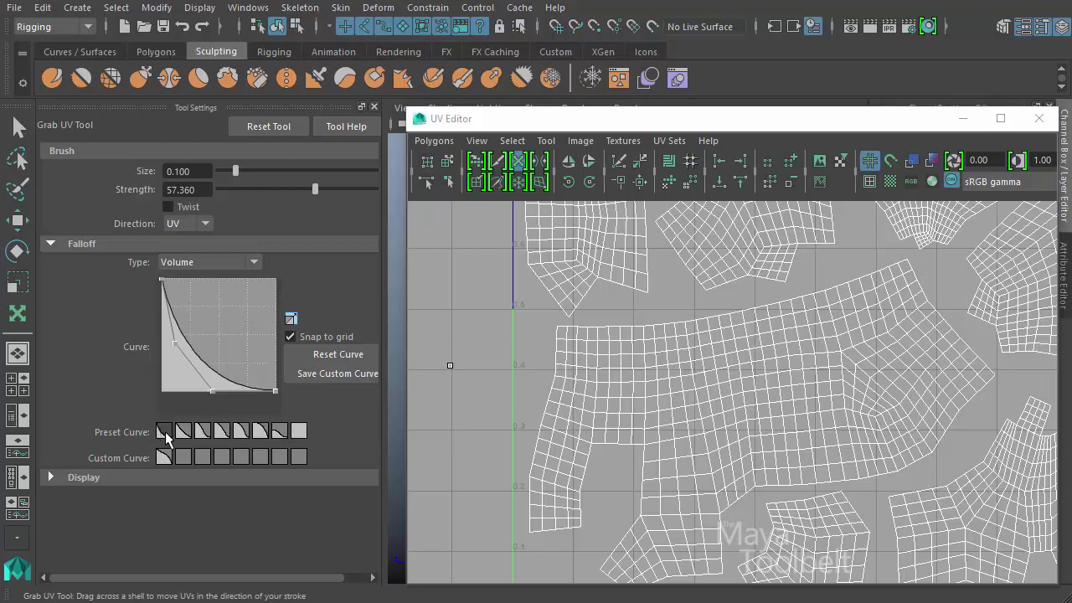
click(180, 428)
click(201, 430)
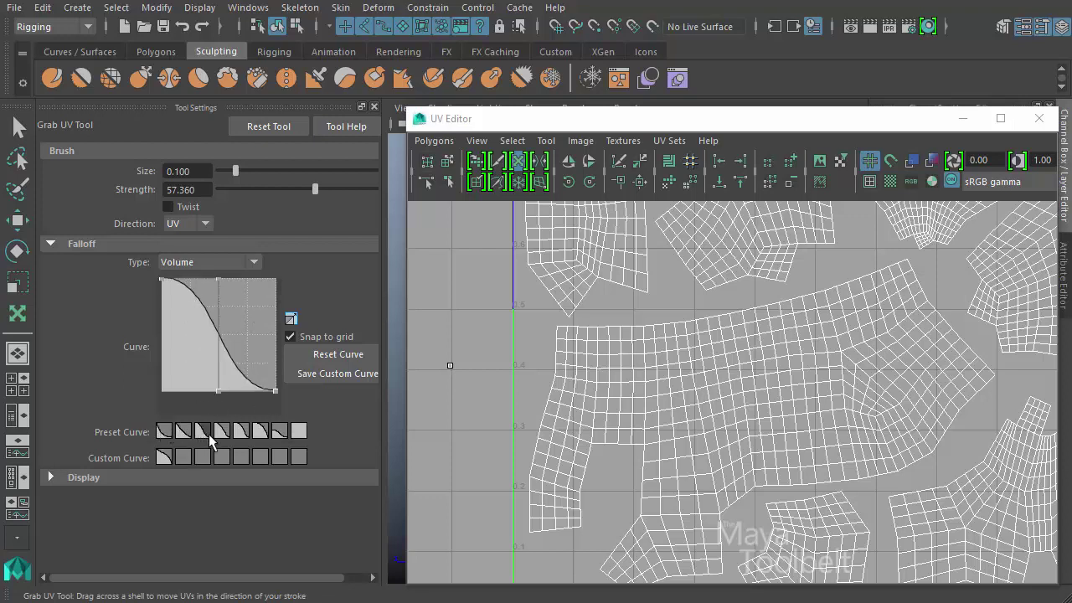
click(222, 433)
click(244, 429)
click(262, 431)
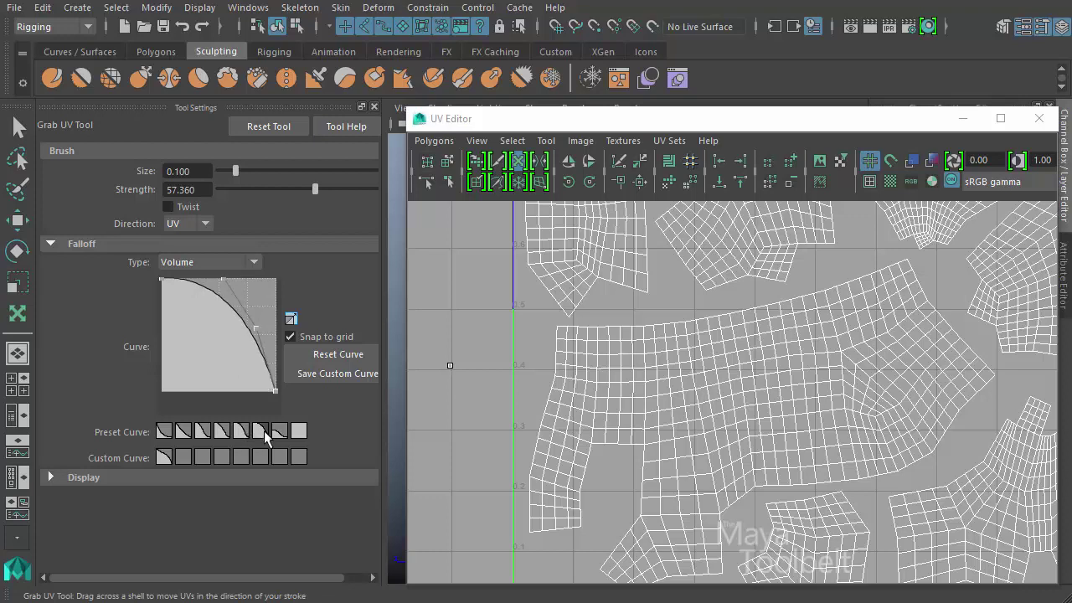
click(282, 433)
mouse_move(754, 390)
mouse_down()
mouse_move(841, 375)
mouse_move(730, 387)
mouse_up()
key(ctrl+z)
- Compare Grab strokes on the large UV shell using the fifth preset curve and the flat eighth preset curve
click(240, 430)
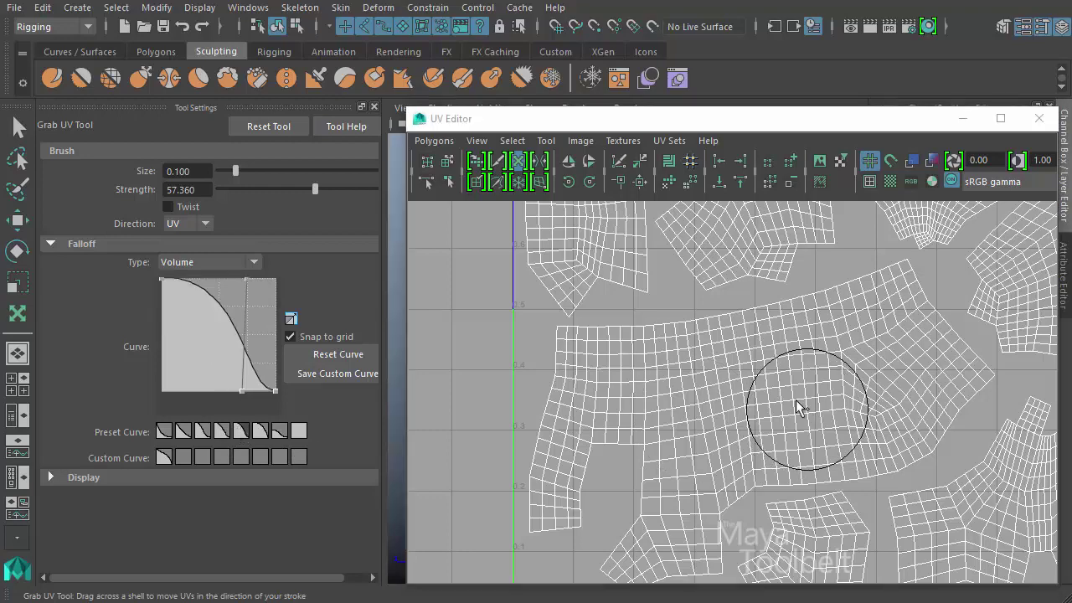
drag(766, 395, 879, 369)
key(ctrl+z)
key(ctrl+z)
key(ctrl+z)
key(ctrl+z)
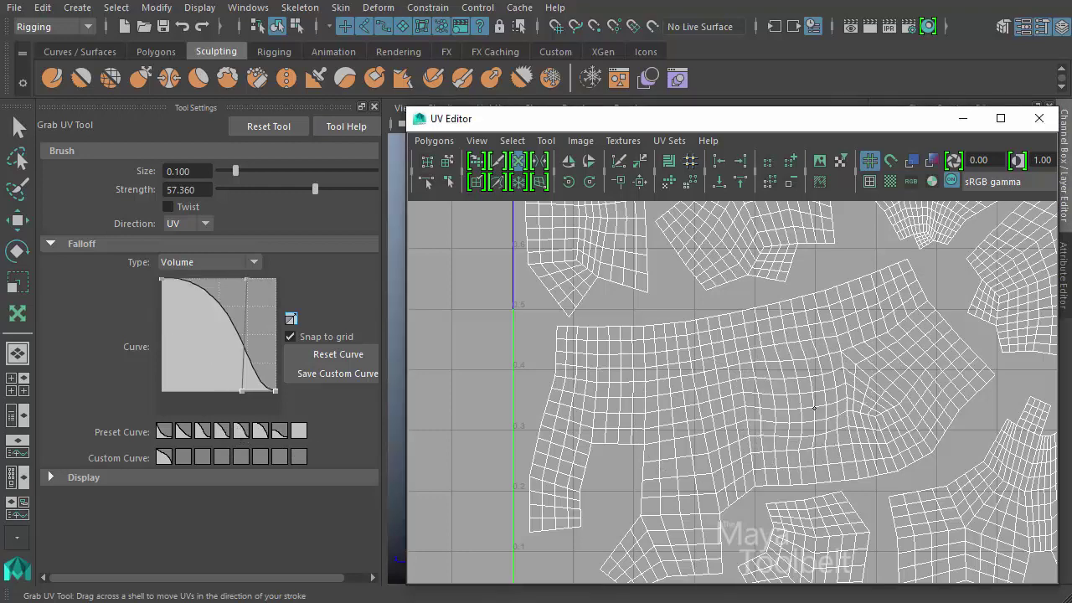
click(298, 431)
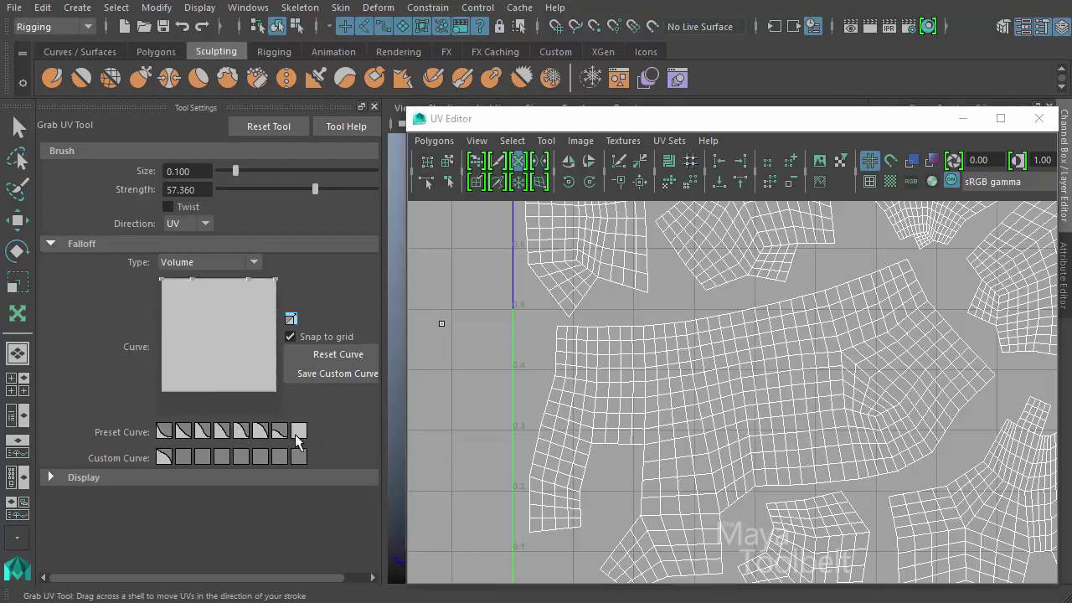
mouse_move(770, 393)
mouse_down()
mouse_move(742, 429)
mouse_move(841, 341)
mouse_move(704, 413)
mouse_move(737, 423)
mouse_move(820, 362)
mouse_move(790, 390)
mouse_move(737, 363)
mouse_up()
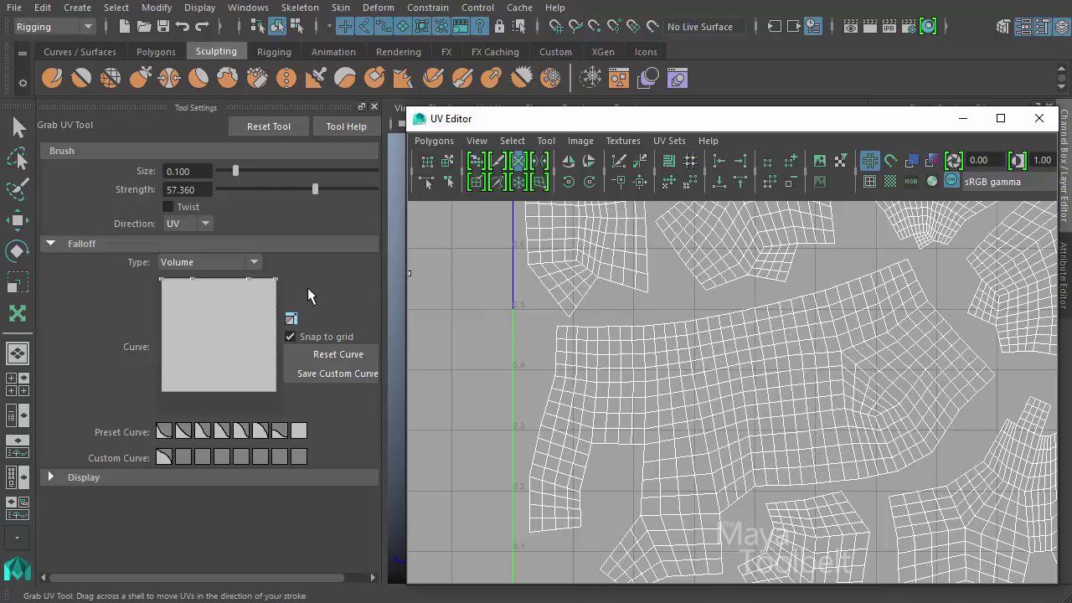
- Open the falloff curve in its own enlarged window and lower its inner control points to form a deep dip
click(290, 317)
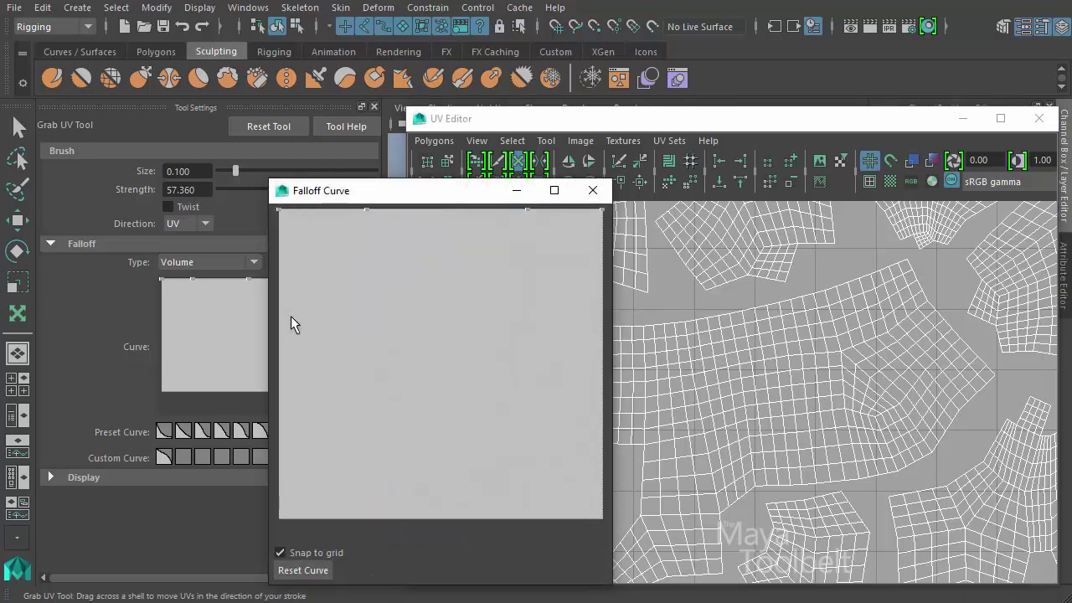
drag(419, 193, 490, 331)
drag(671, 157, 693, 406)
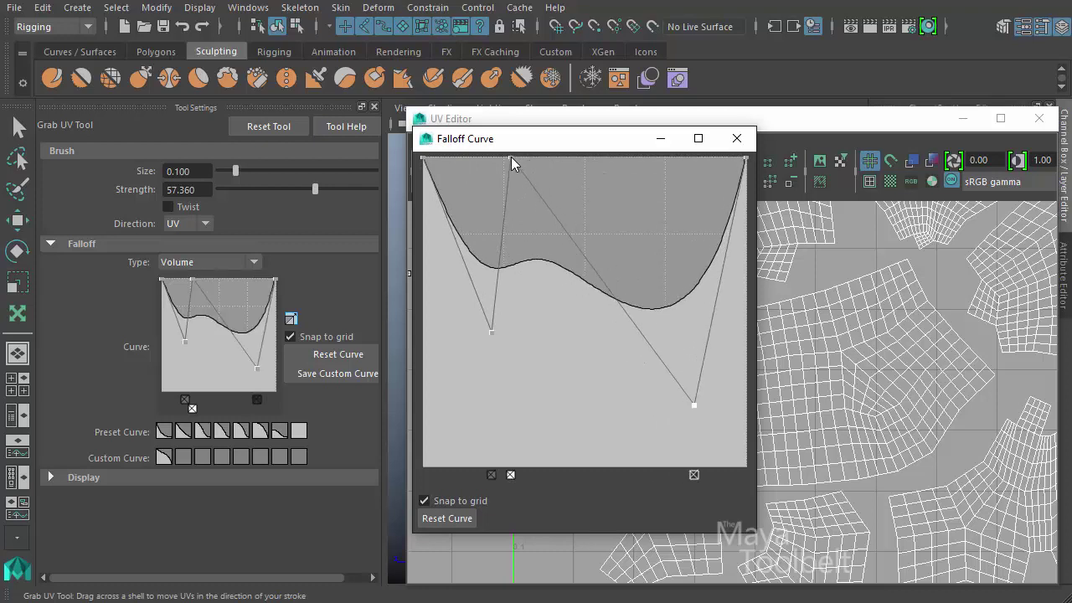
drag(511, 156, 563, 345)
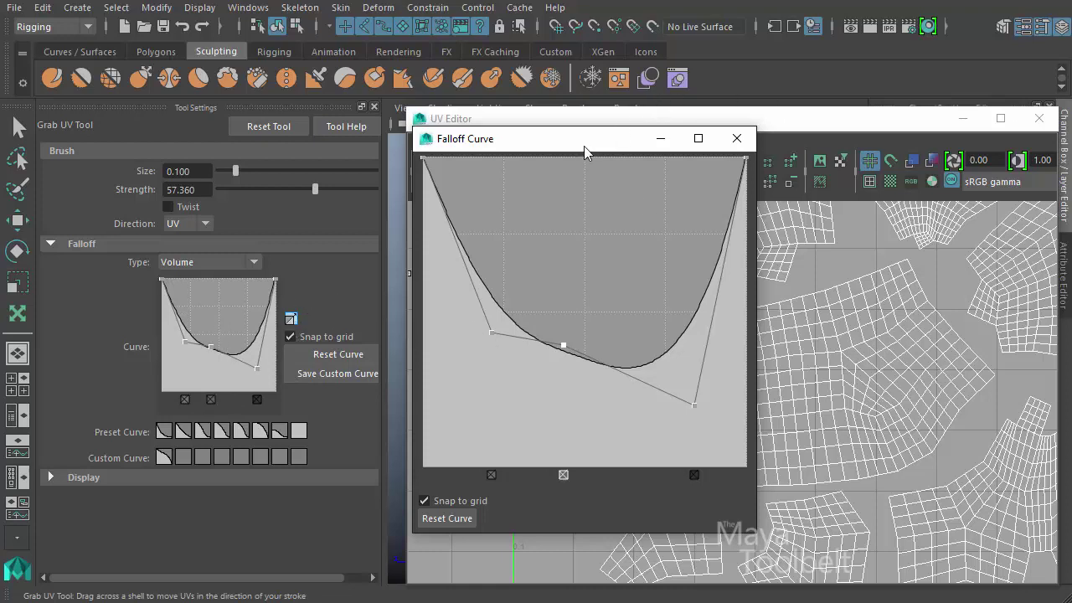
mouse_move(585, 146)
mouse_down()
mouse_move(549, 125)
mouse_move(579, 134)
mouse_up()
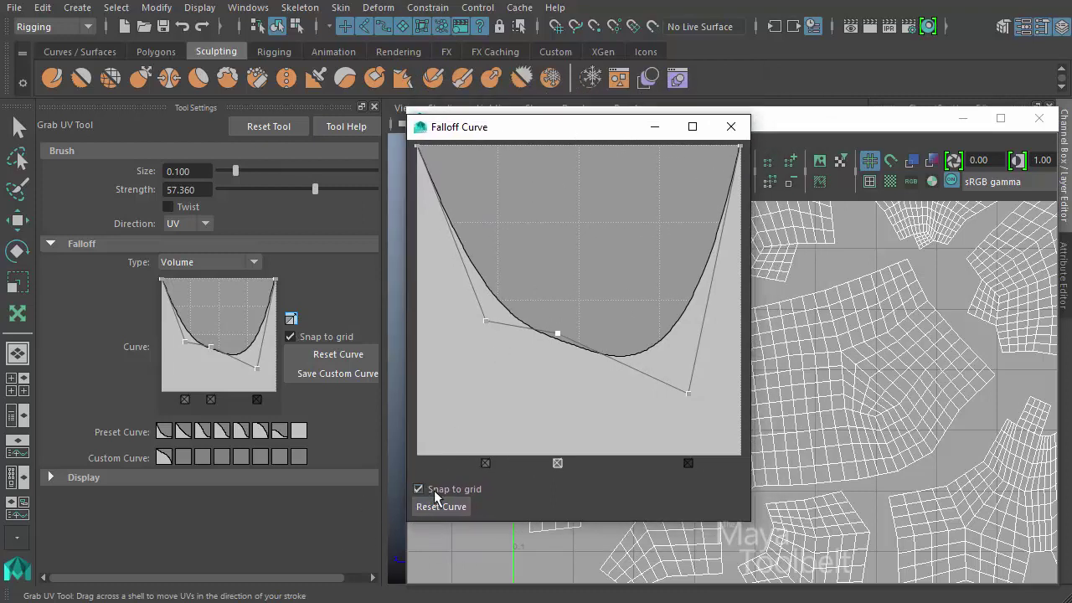
click(289, 336)
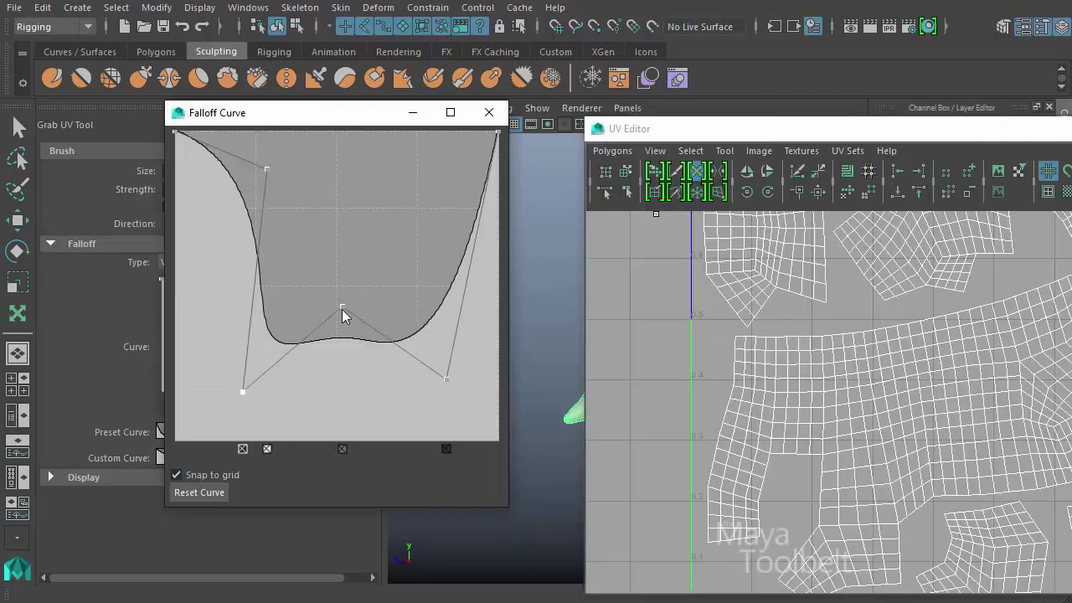
- Raise the curve's middle control point, add two more points on its rising side, and test and undo a Grab stroke
drag(343, 311, 345, 285)
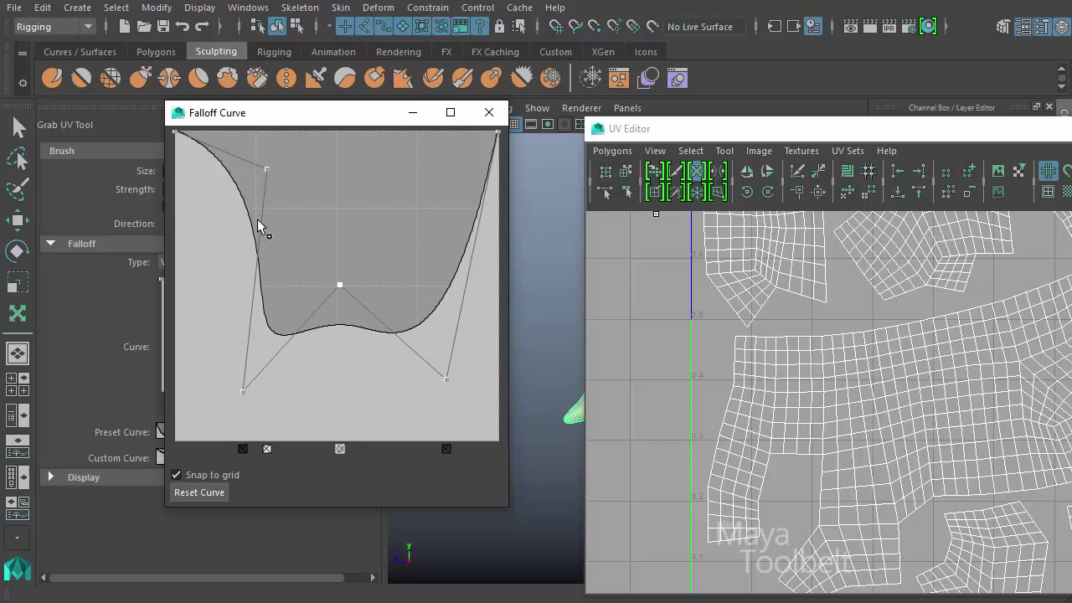
drag(453, 262, 424, 220)
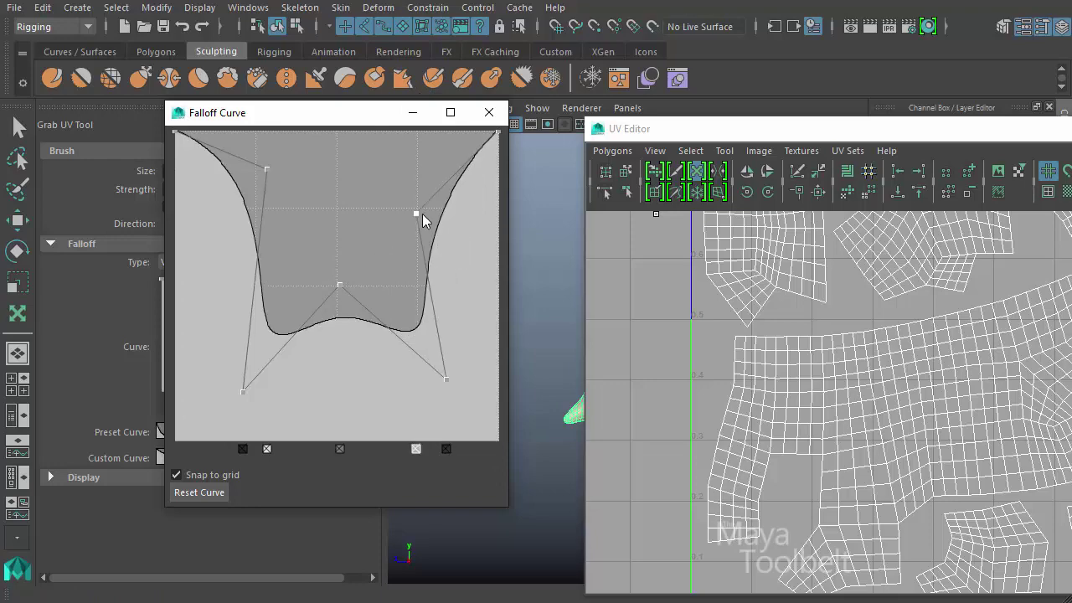
drag(400, 339, 363, 369)
mouse_move(1000, 400)
mouse_down()
mouse_move(978, 402)
mouse_move(1024, 387)
mouse_move(1005, 390)
mouse_up()
key(ctrl+z)
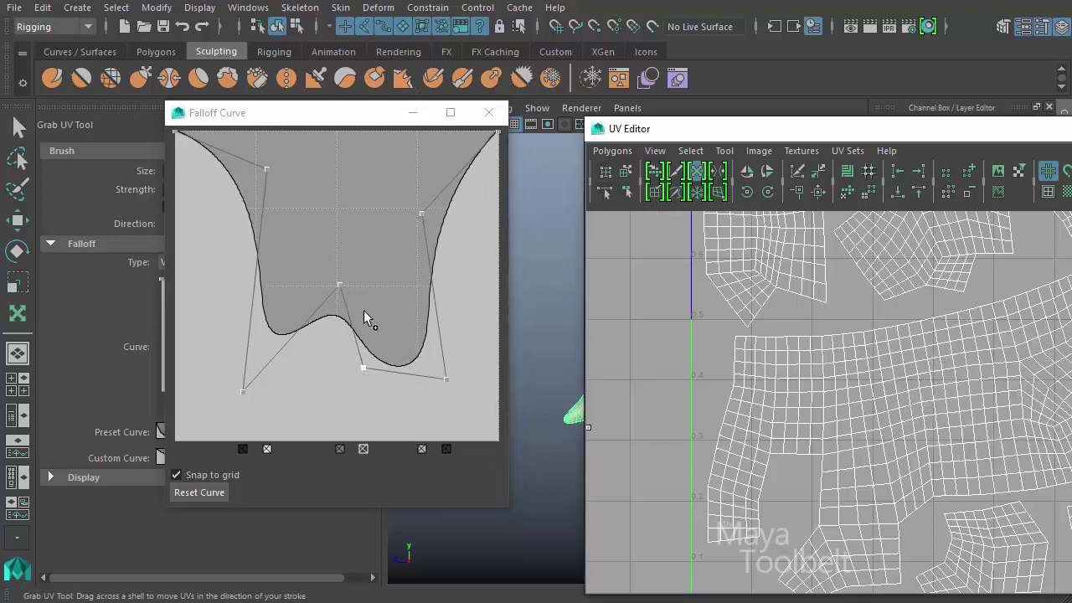
- Delete the four lower control points from the enlarged falloff curve
click(363, 449)
click(340, 450)
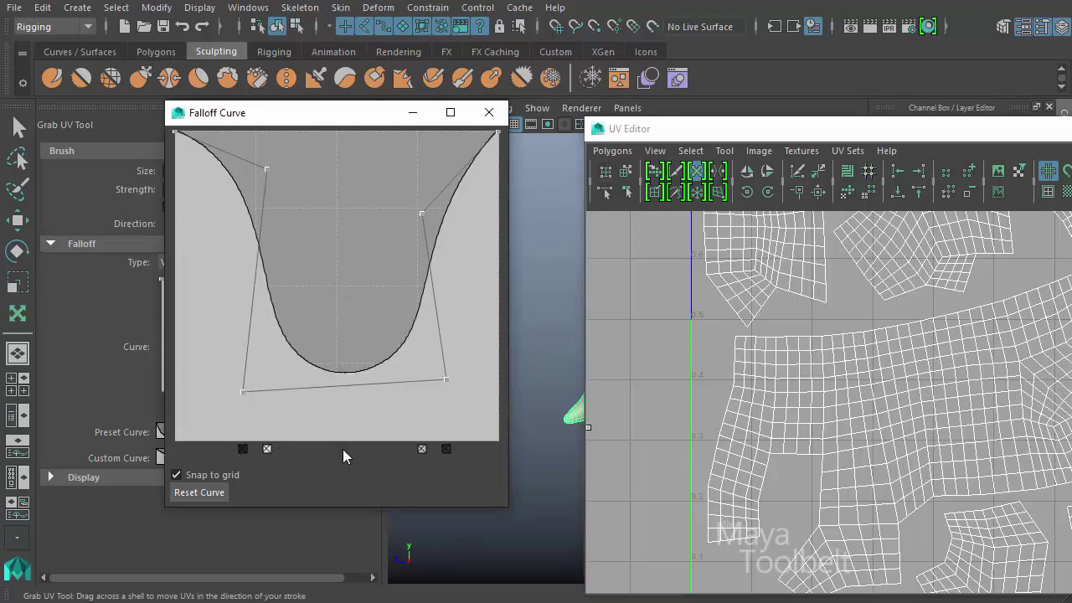
click(242, 449)
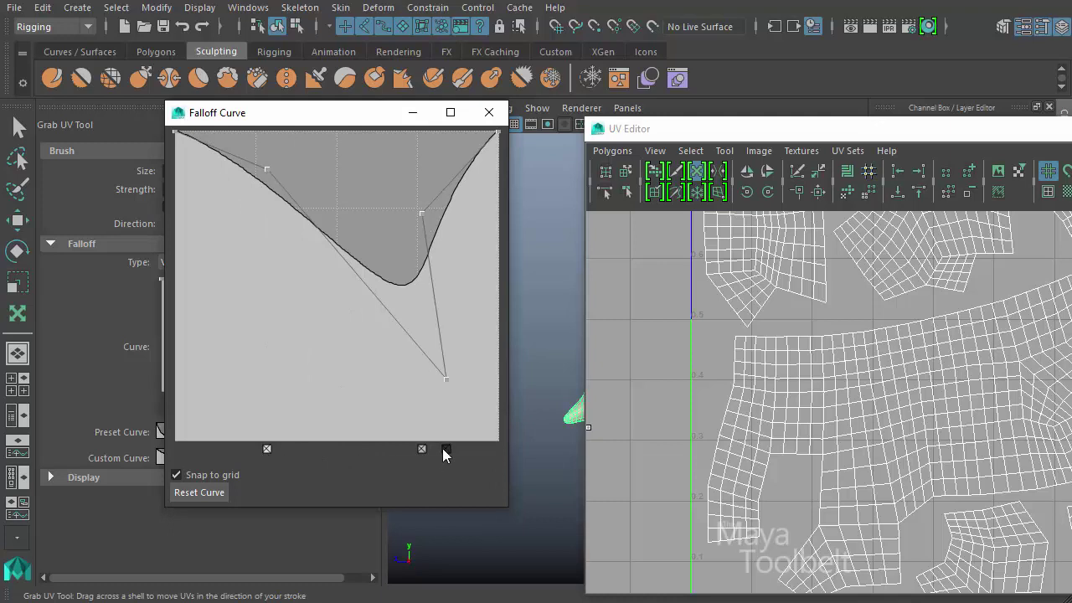
click(445, 449)
- Reshape the falloff curve into a shallow dip with a lowered end point, deleting the surplus control points
drag(422, 216, 384, 310)
drag(268, 174, 237, 393)
click(323, 349)
mouse_move(324, 349)
mouse_down()
mouse_move(300, 164)
mouse_move(302, 213)
mouse_move(232, 223)
mouse_move(294, 335)
mouse_up()
click(237, 450)
drag(383, 309, 417, 324)
drag(498, 132, 499, 247)
drag(178, 136, 219, 208)
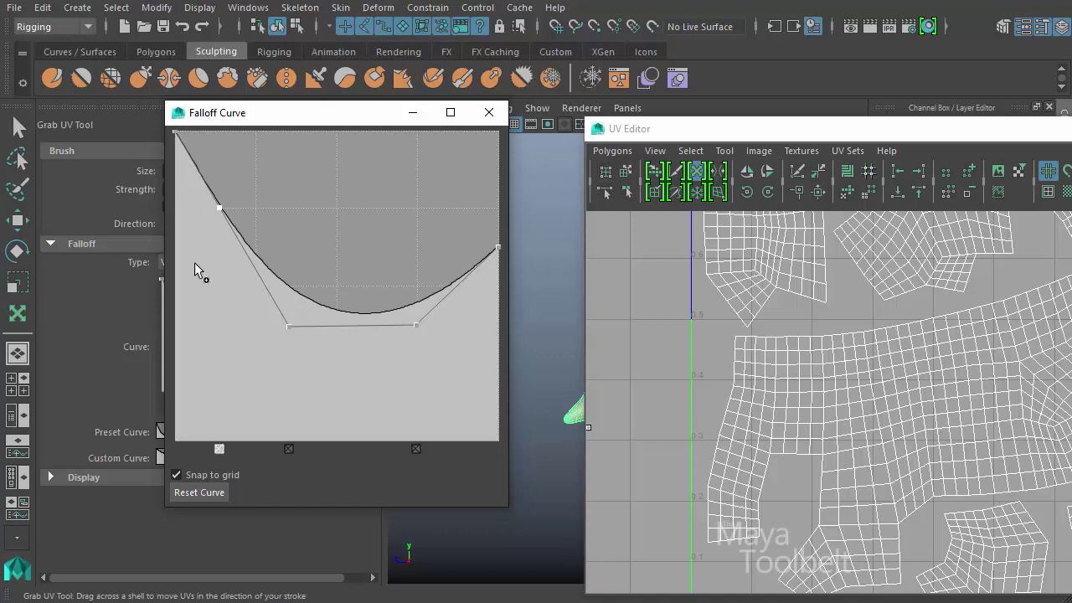
click(220, 450)
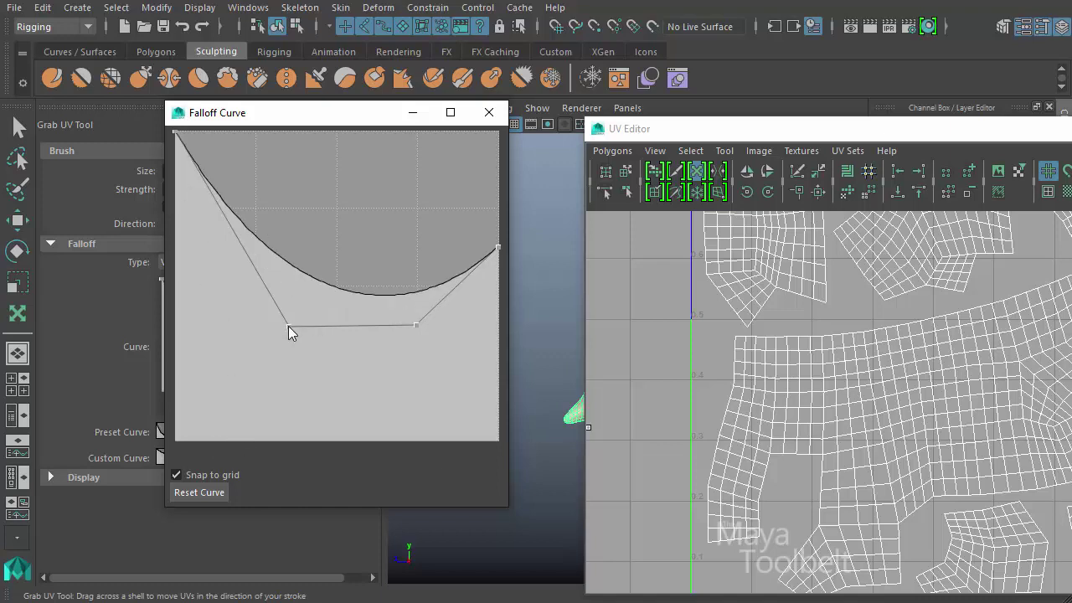
- Move the two inner control points, one low and one high, to bend the falloff curve into a wave
drag(289, 327, 234, 231)
drag(416, 324, 390, 197)
drag(236, 232, 263, 370)
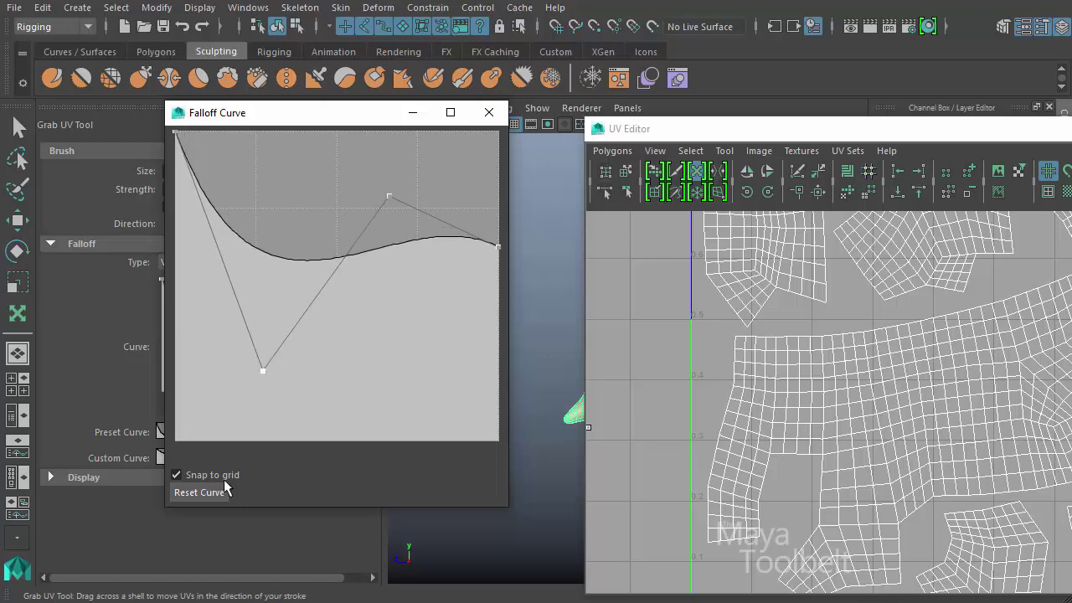
- Reset the falloff curve, close its enlarged window, and test and undo a Grab stroke on the large UV shell
click(191, 492)
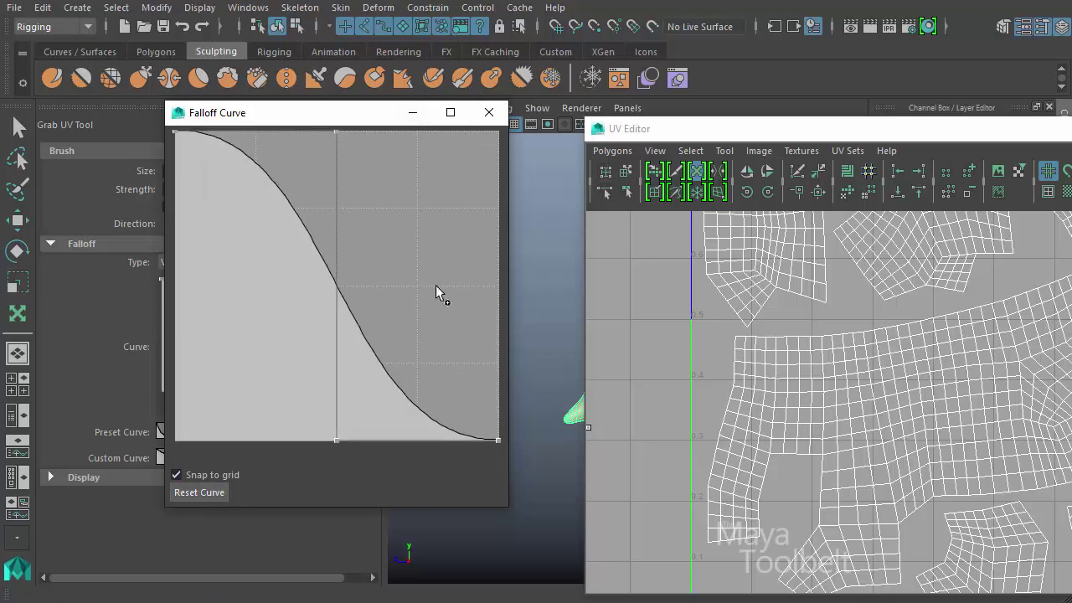
click(489, 112)
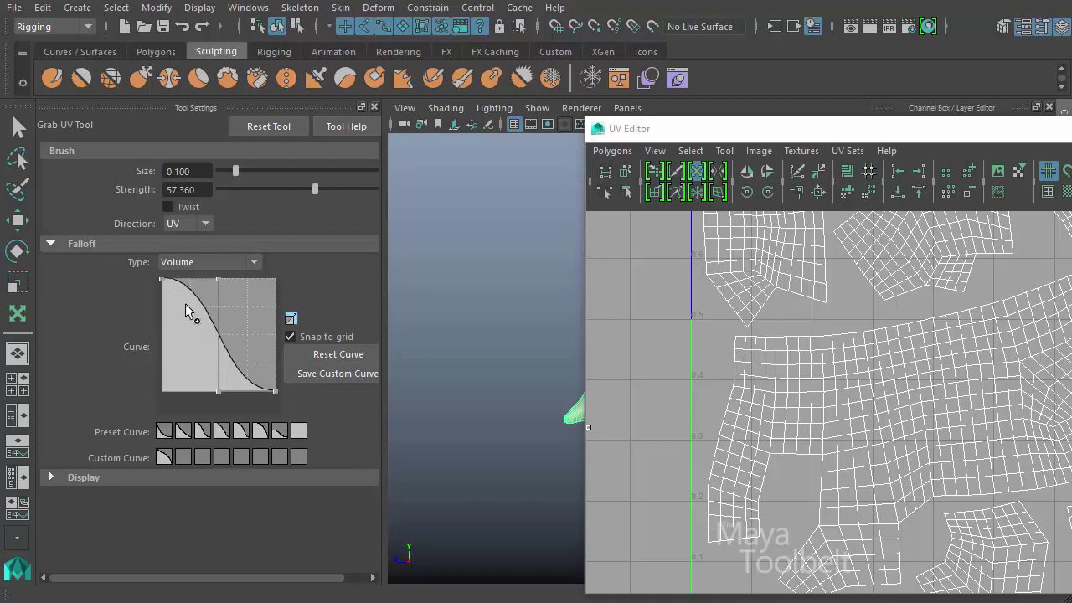
mouse_move(964, 396)
mouse_down()
mouse_move(948, 389)
mouse_move(982, 375)
mouse_up()
key(ctrl+z)
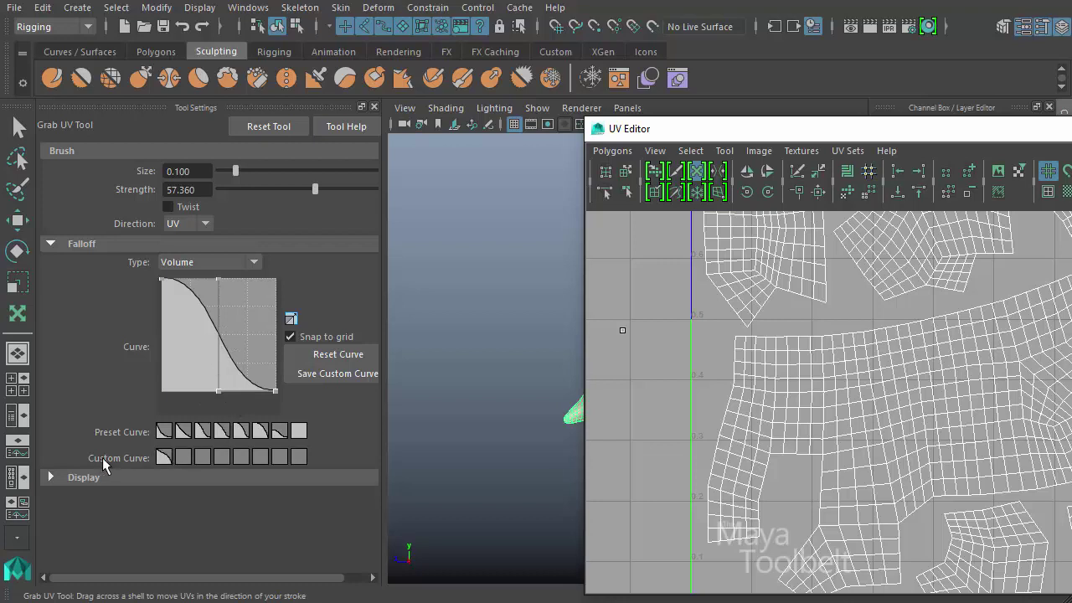
- Reset the falloff curve, check it briefly in its enlarged window, and collapse the Falloff settings
click(348, 355)
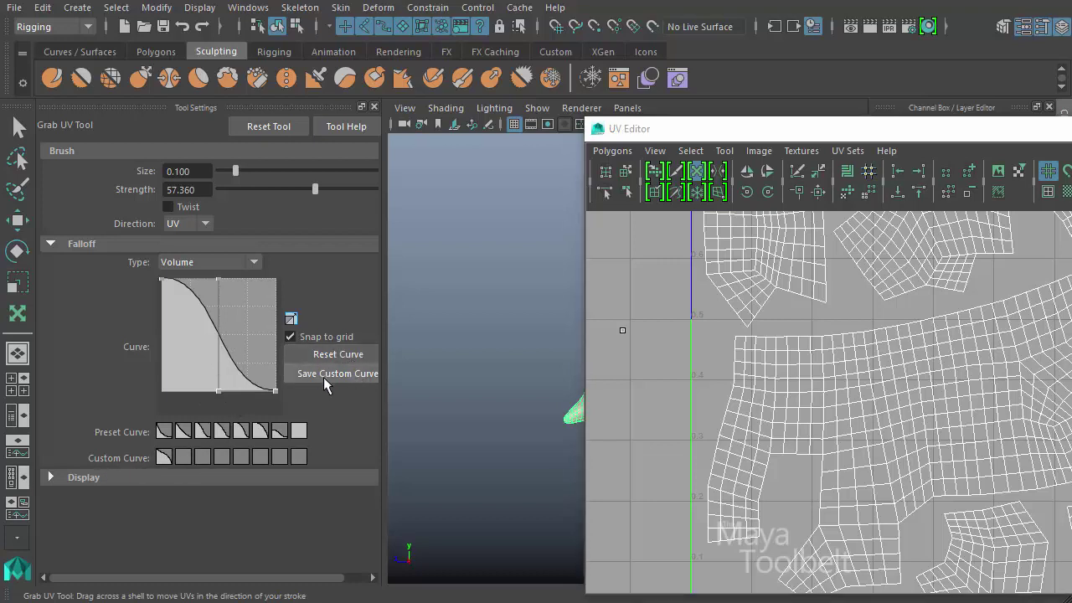
click(290, 320)
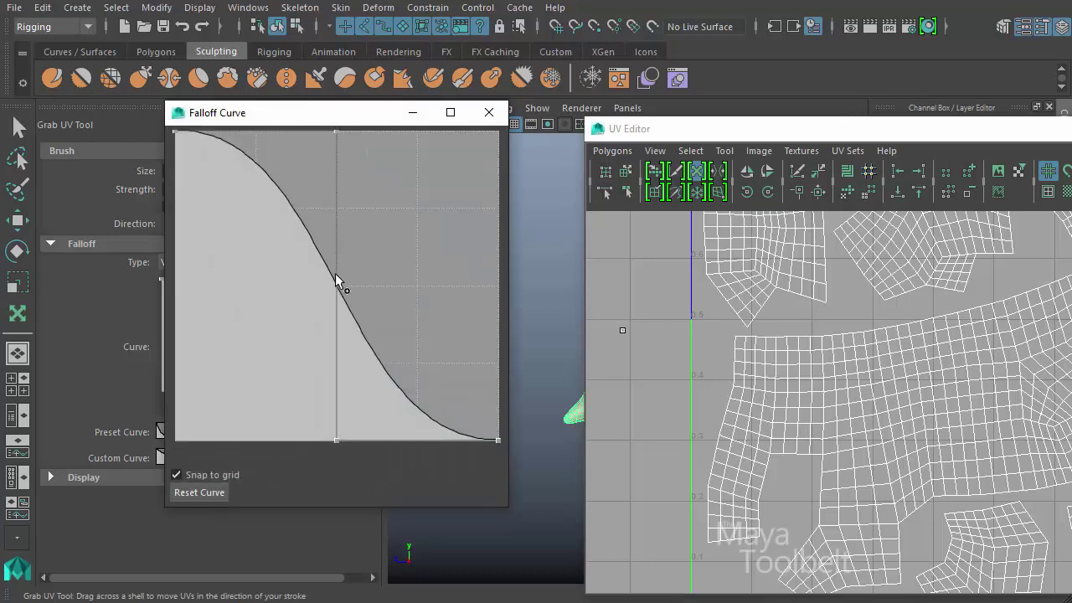
click(489, 113)
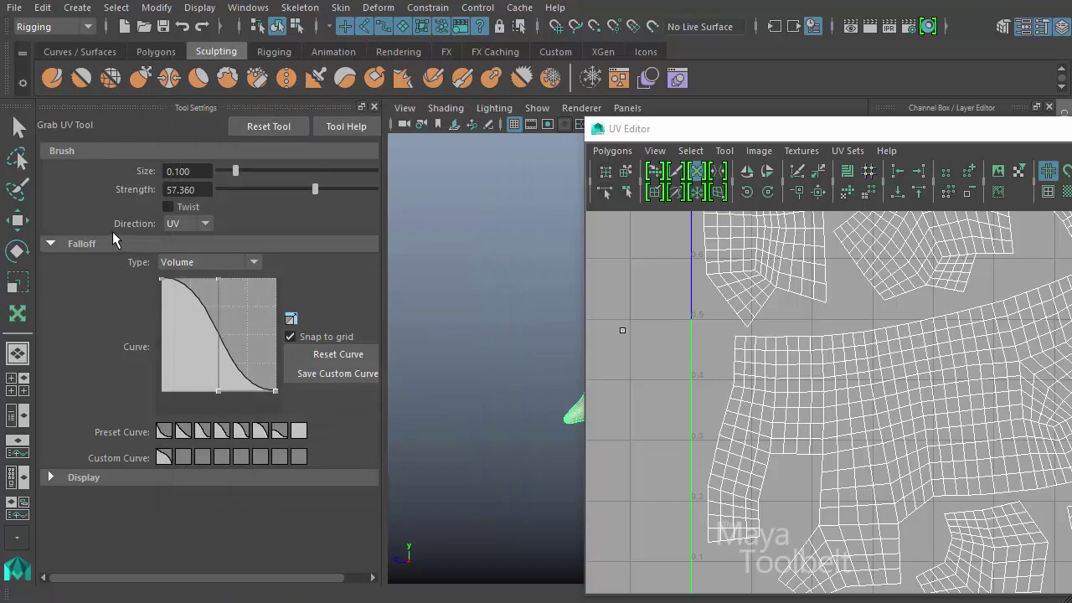
click(48, 243)
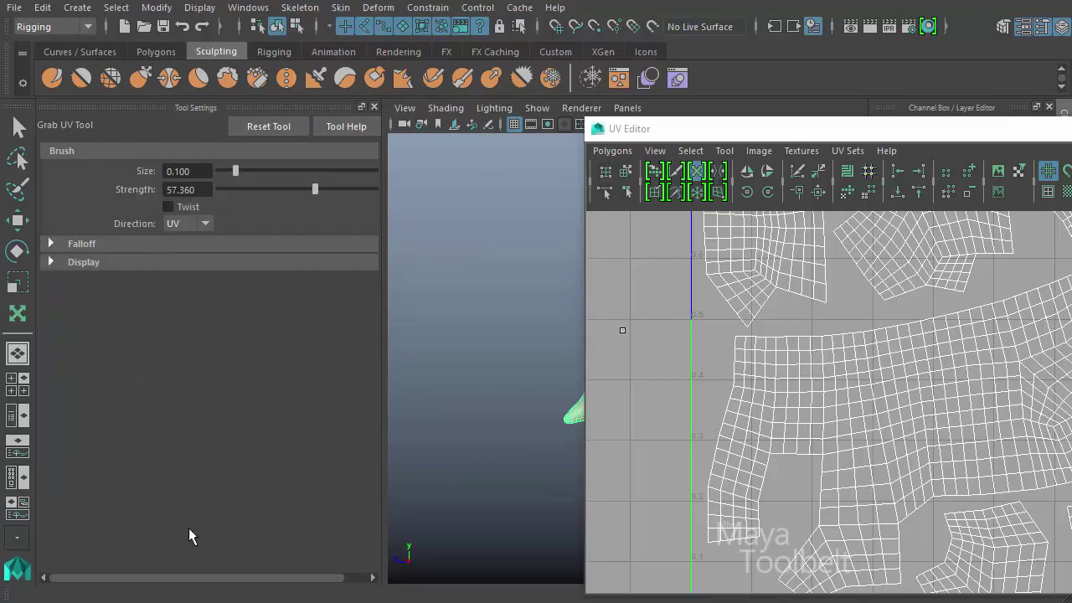
- Fit the whole 0–1 UV layout in the UV Editor and move its window fully into view over the 3D viewport
scroll(930, 367, up, 3)
alt+right_drag(930, 366, 723, 360)
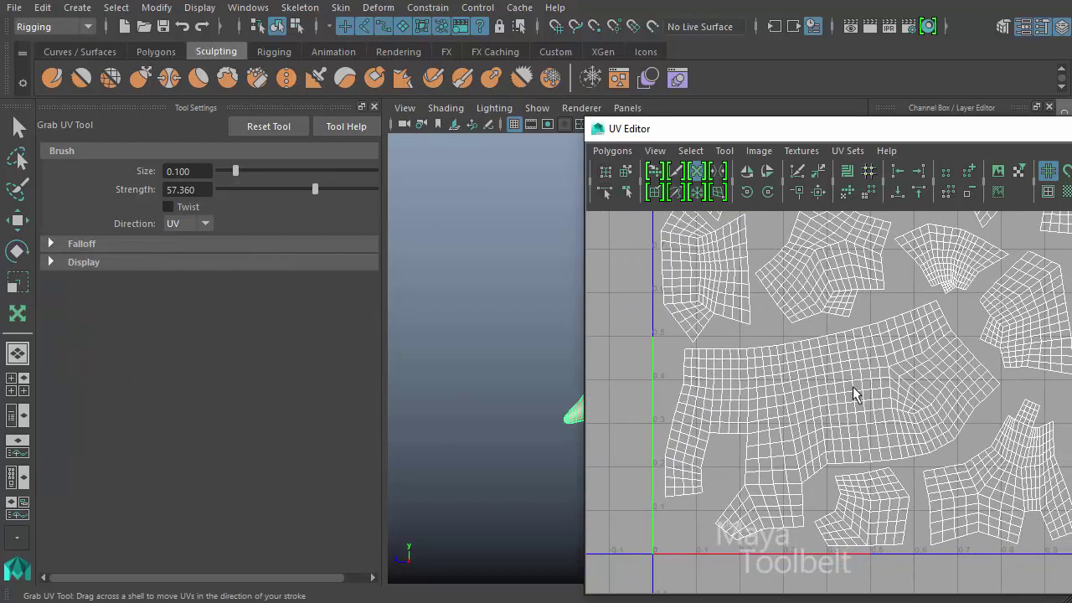
alt+middle_drag(862, 390, 913, 409)
alt+right_drag(897, 398, 876, 366)
alt+middle_drag(945, 345, 876, 384)
alt+right_drag(931, 369, 912, 355)
drag(897, 126, 706, 91)
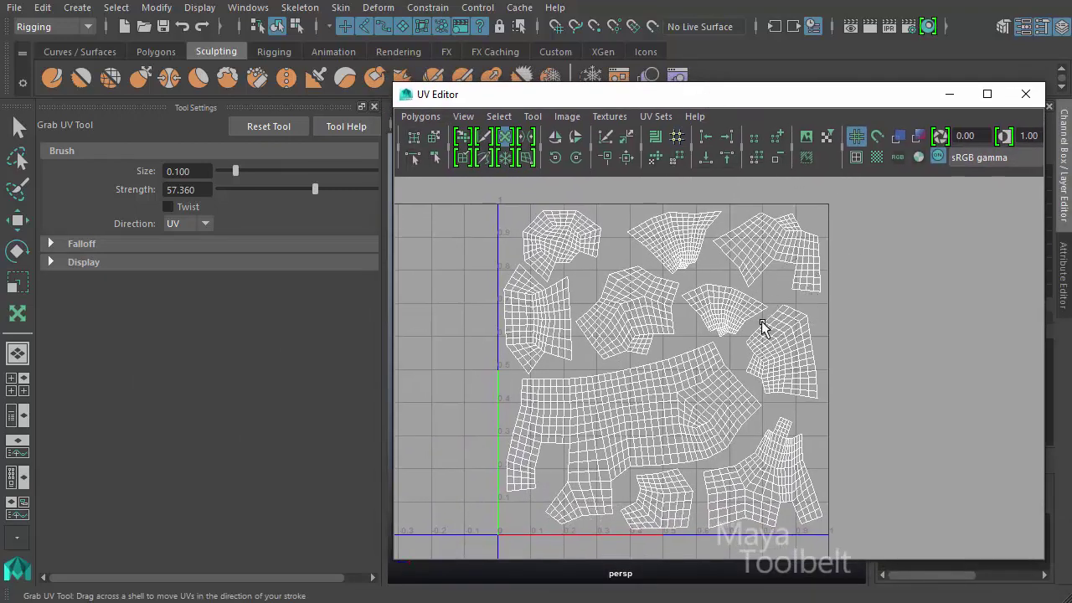